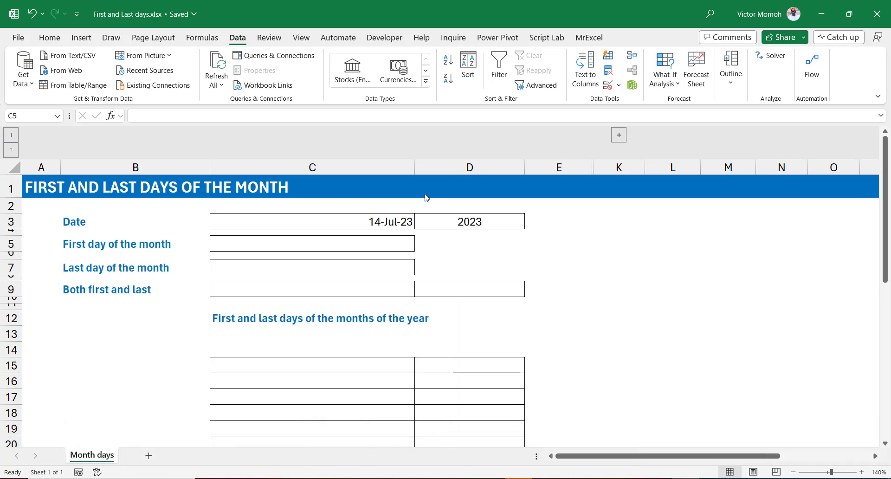
Enter the formula =EOMONTH(C3,-1) in cell C5 for the first day of the month.
{"action": "left_click", "coordinate": [245, 244]}
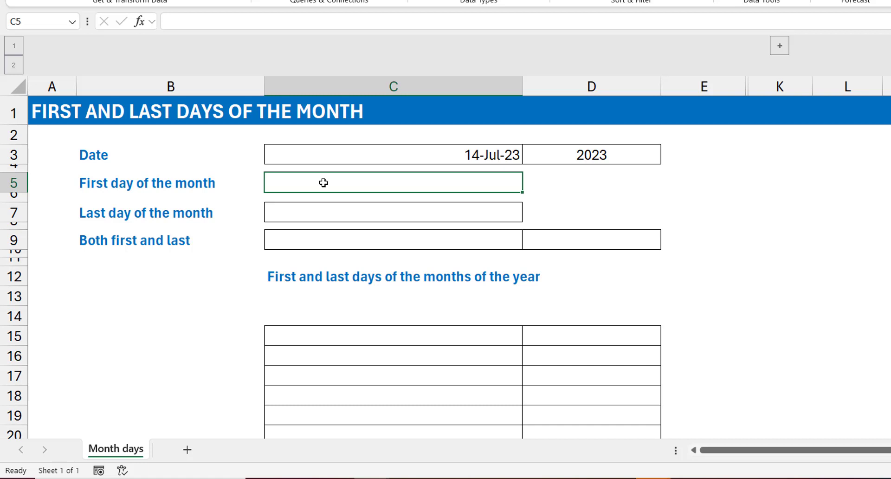
{"action": "type", "text": "=eomonth"}
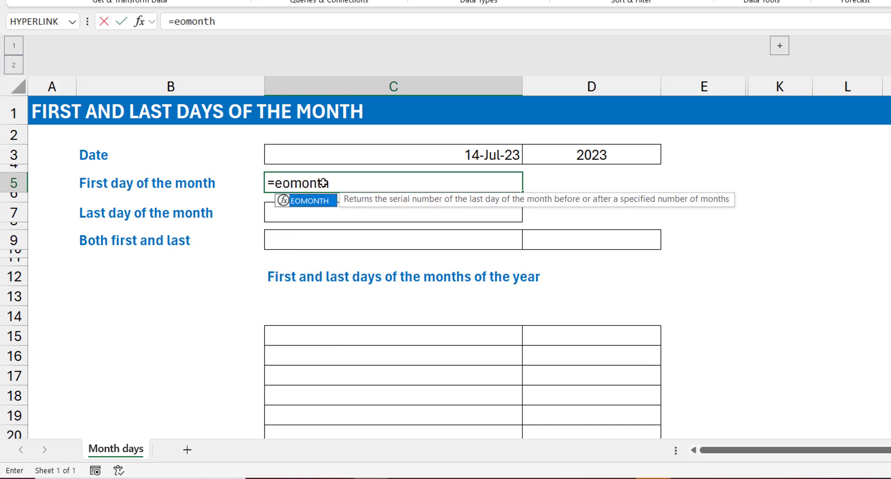
{"action": "key", "text": "Tab"}
{"action": "key", "text": "Up"}
{"action": "key", "text": "Up"}
{"action": "type", "text": ","}
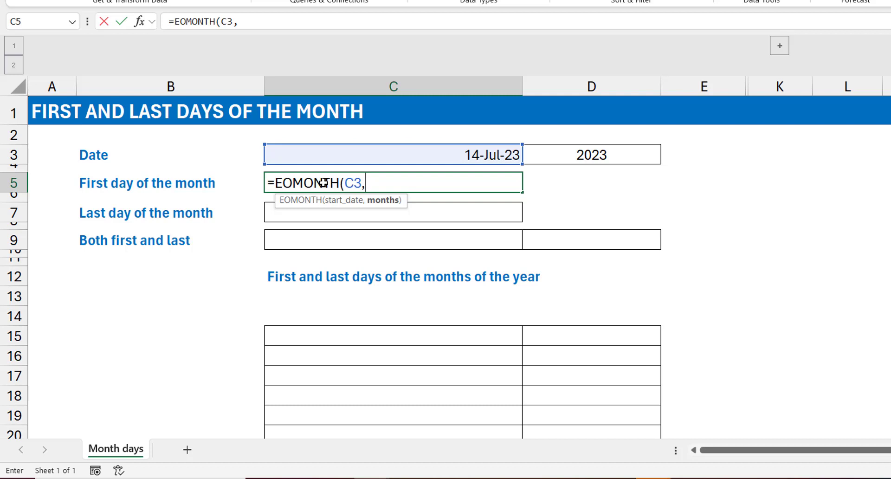
{"action": "type", "text": "-1)"}
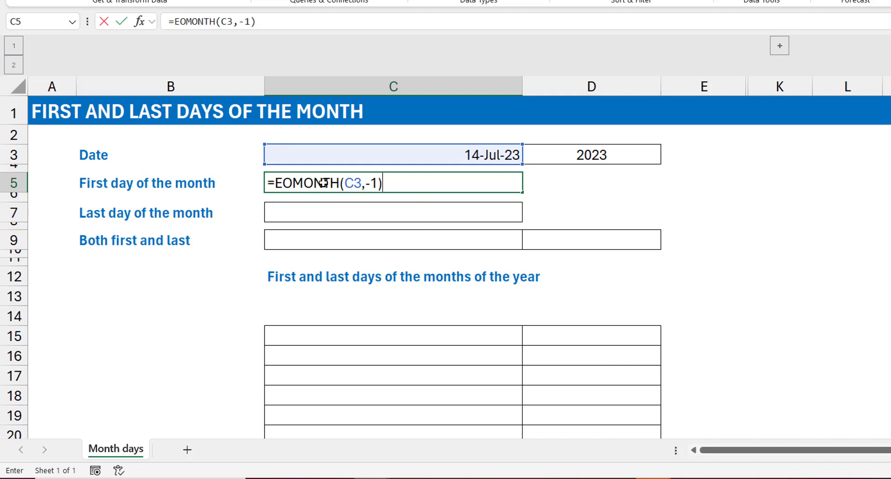
{"action": "key", "text": "ctrl+Return"}
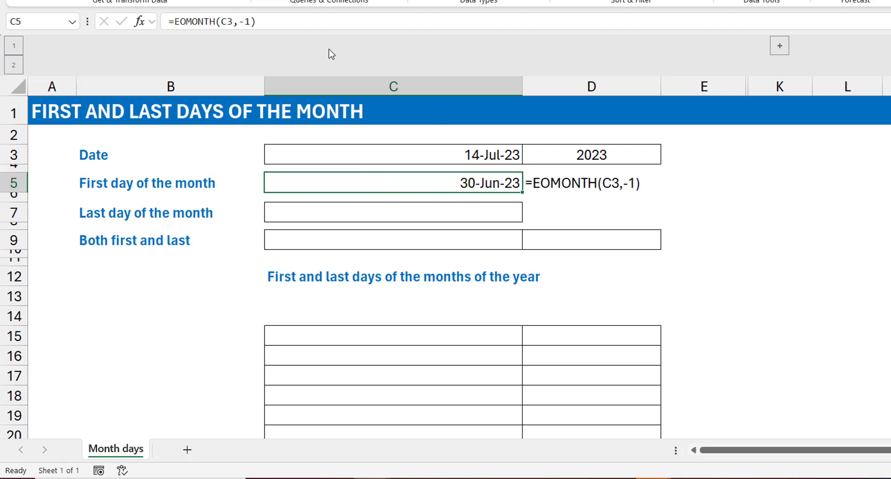
Append +1 to the formula in C5 so it reads =EOMONTH(C3,-1)+1.
{"action": "left_click", "coordinate": [285, 19]}
{"action": "type", "text": "+1"}
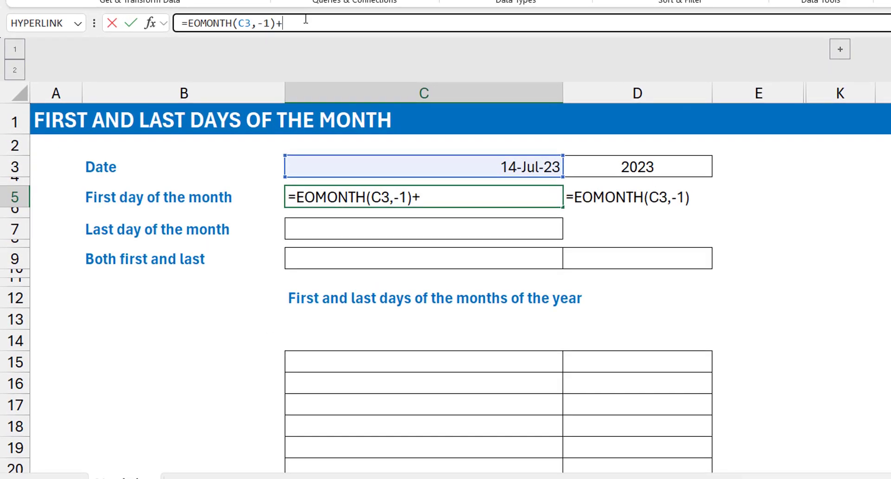
{"action": "key", "text": "ctrl+Return"}
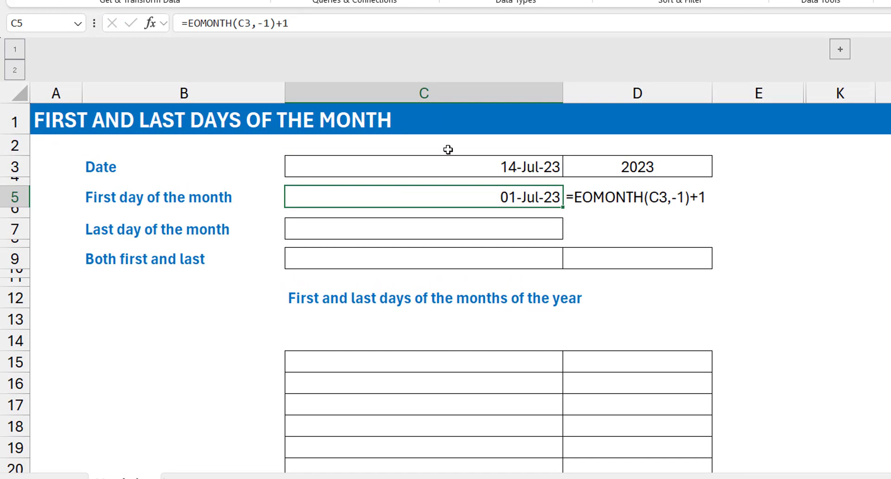
Enter the formula =EOMONTH(C3,0) in cell C7 for the last day of the month.
{"action": "left_click", "coordinate": [447, 171]}
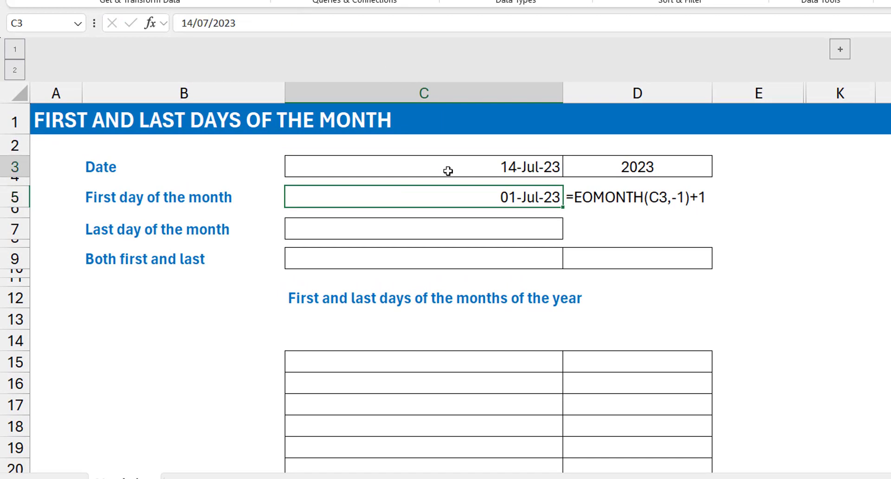
{"action": "left_click", "coordinate": [459, 230]}
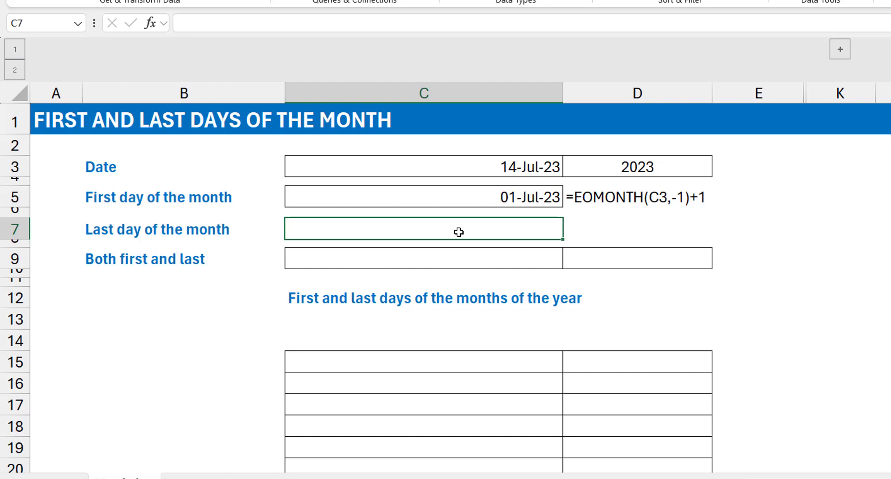
{"action": "type", "text": "=eomont"}
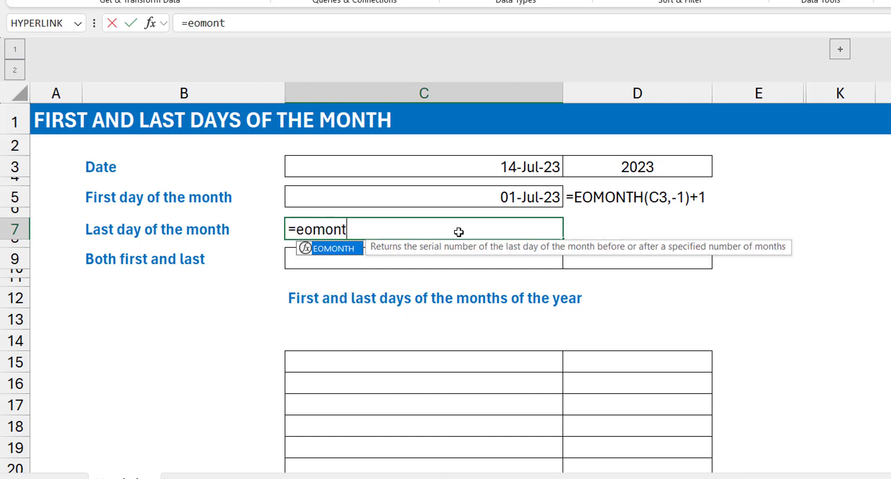
{"action": "key", "text": "Tab"}
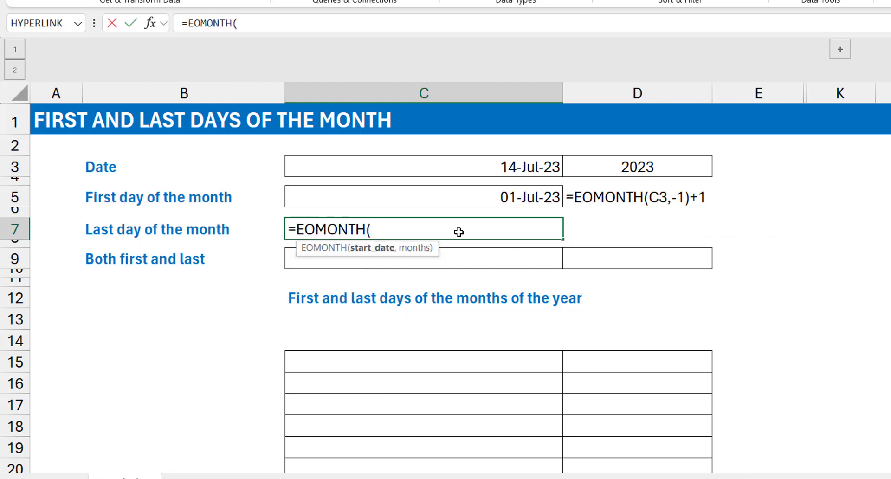
{"action": "left_click", "coordinate": [468, 166]}
{"action": "type", "text": ","}
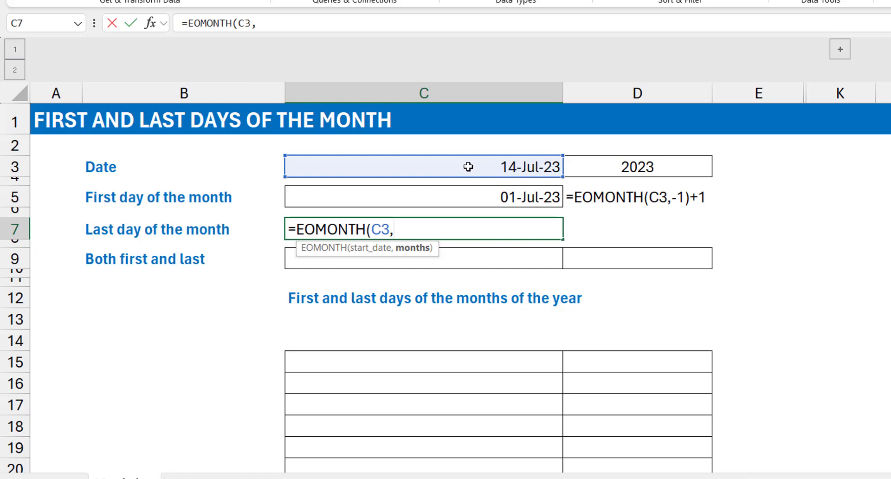
{"action": "type", "text": "0)"}
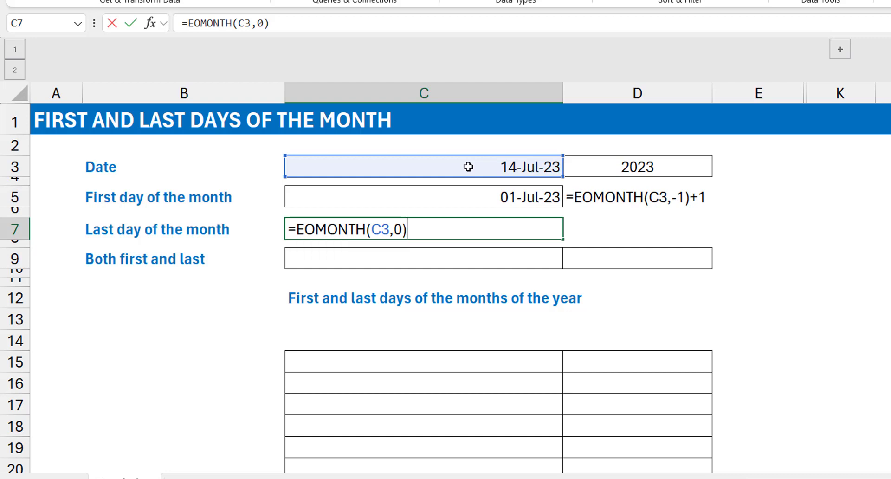
{"action": "key", "text": "ctrl+Return"}
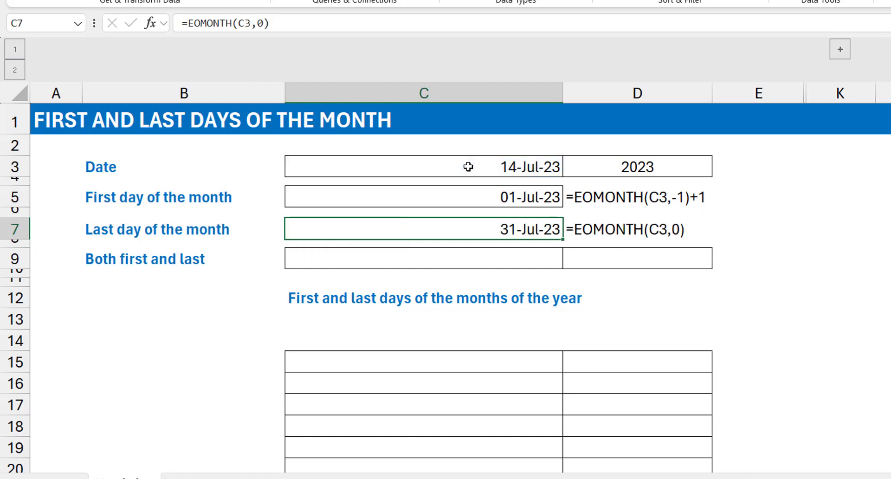
Test both formulas by changing the date in C3 to 15-Oct-2022 and then to 12-Sep-2021.
{"action": "left_click", "coordinate": [483, 165]}
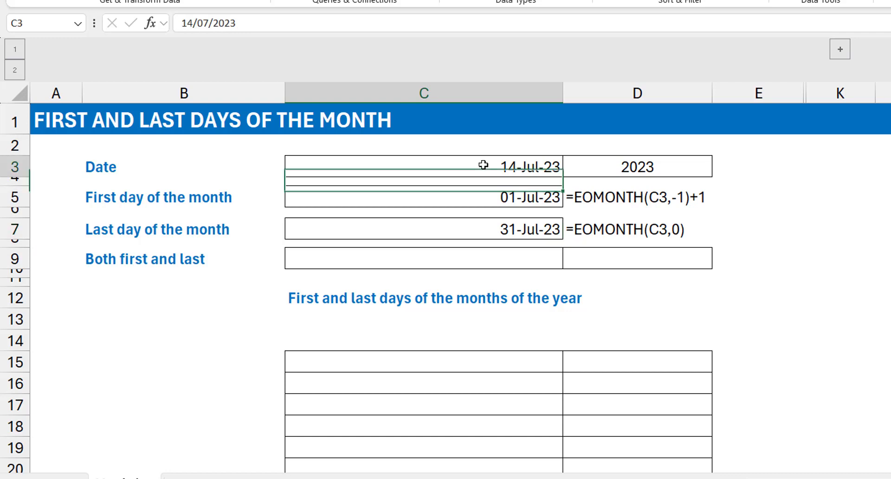
{"action": "type", "text": "15"}
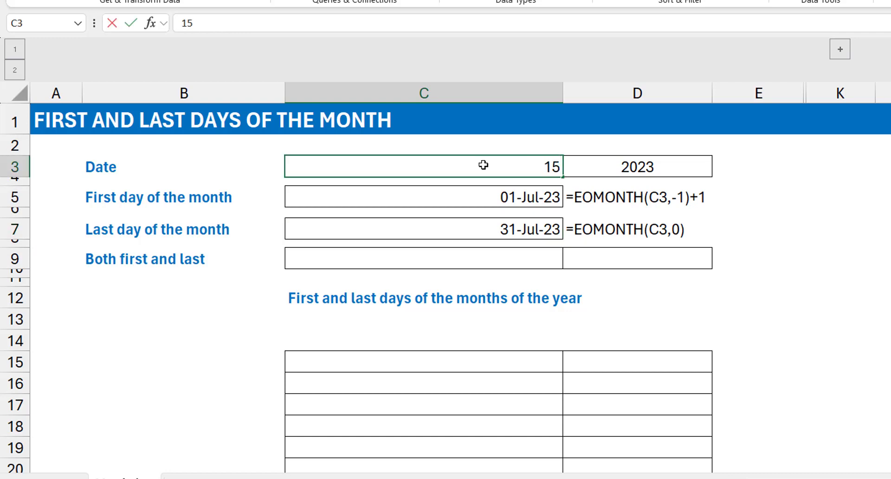
{"action": "type", "text": "-oct-2022"}
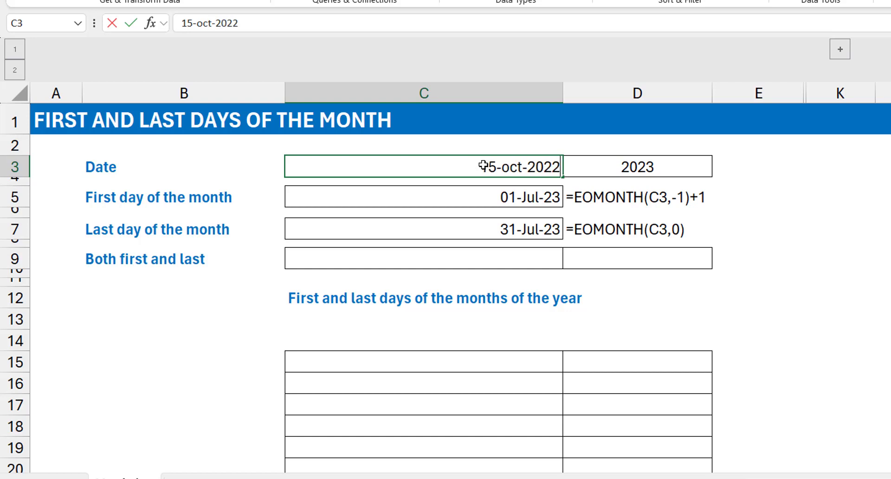
{"action": "key", "text": "ctrl+Return"}
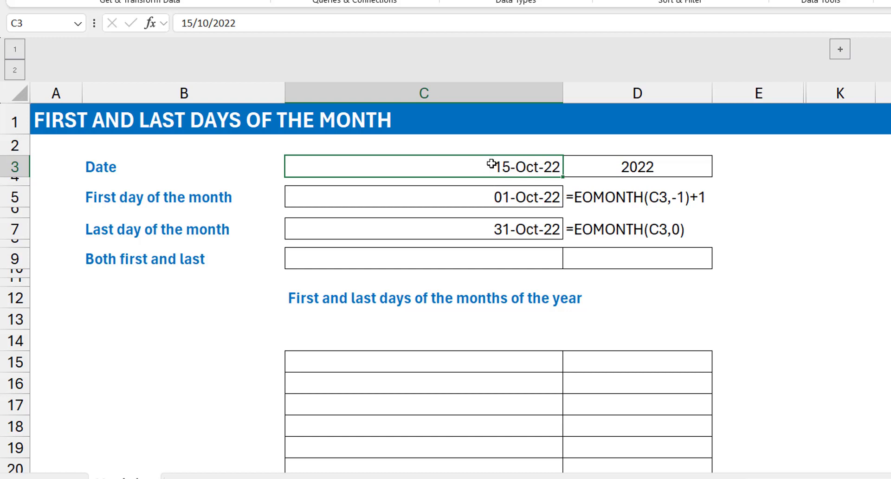
{"action": "type", "text": "12-sep-2021"}
{"action": "key", "text": "ctrl+Return"}
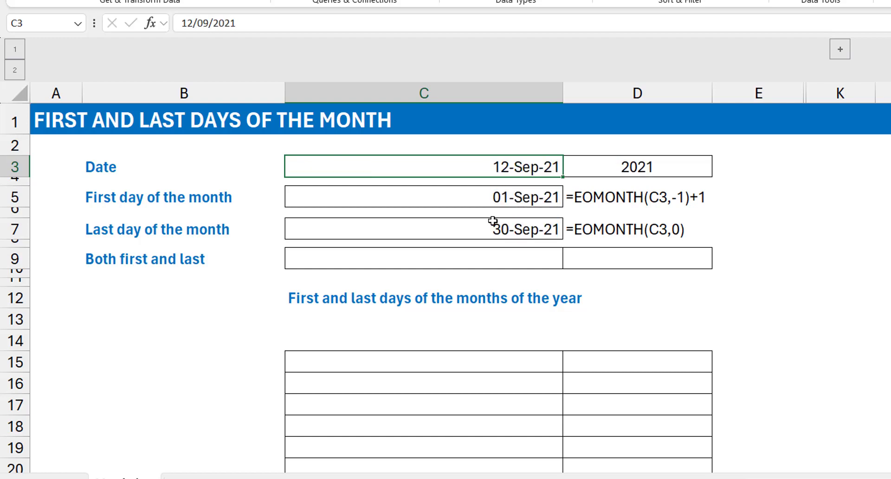
Combine the first and last days in C9 with the formula =HSTACK(C5,C7).
{"action": "left_click", "coordinate": [475, 257]}
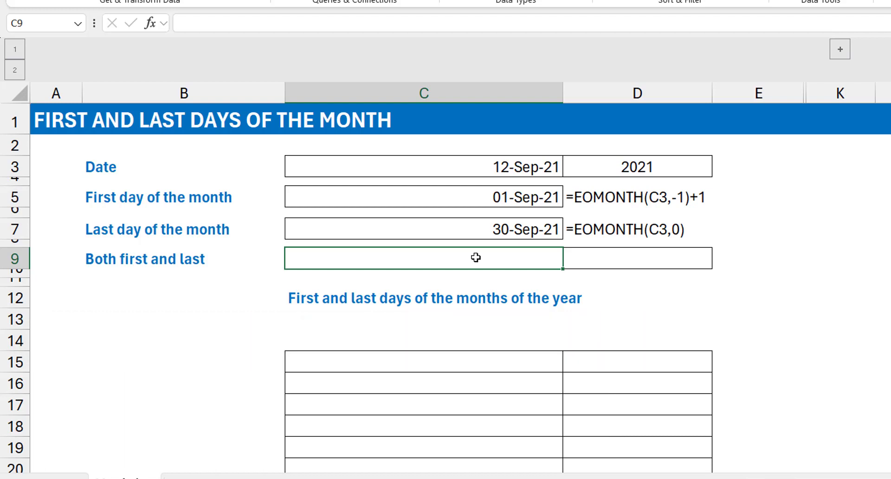
{"action": "left_click", "coordinate": [502, 206]}
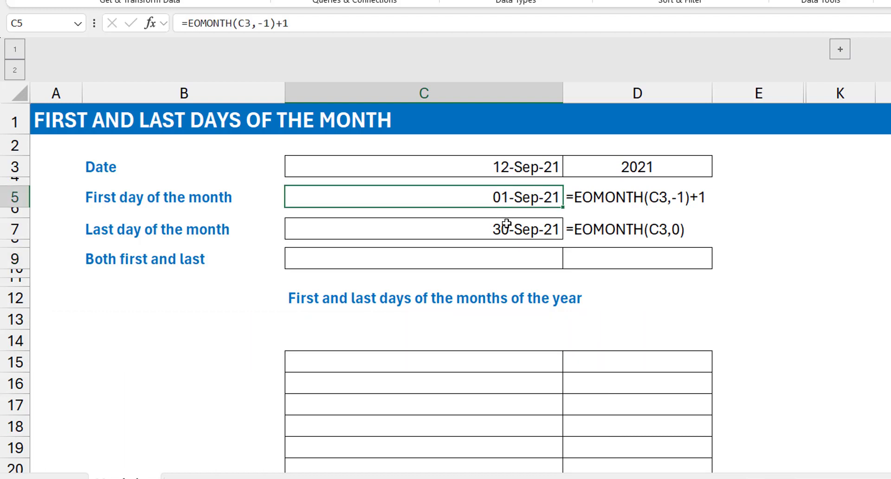
{"action": "left_click", "coordinate": [499, 257]}
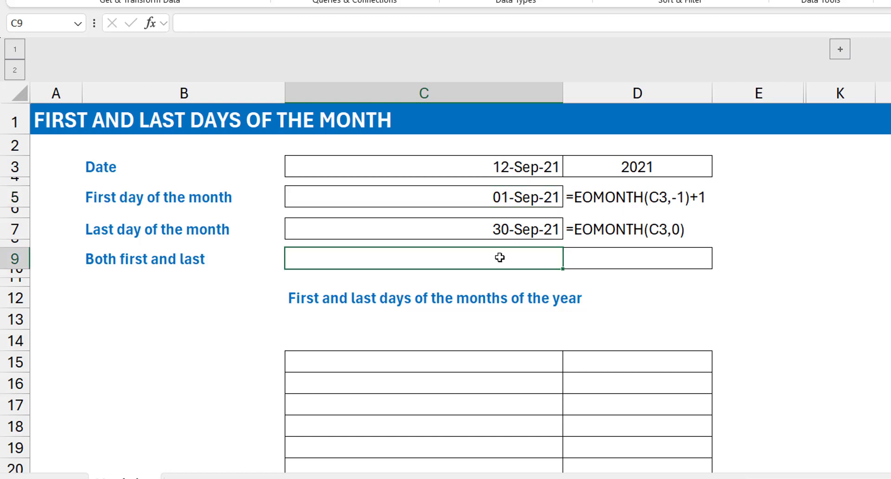
{"action": "type", "text": "=hstack"}
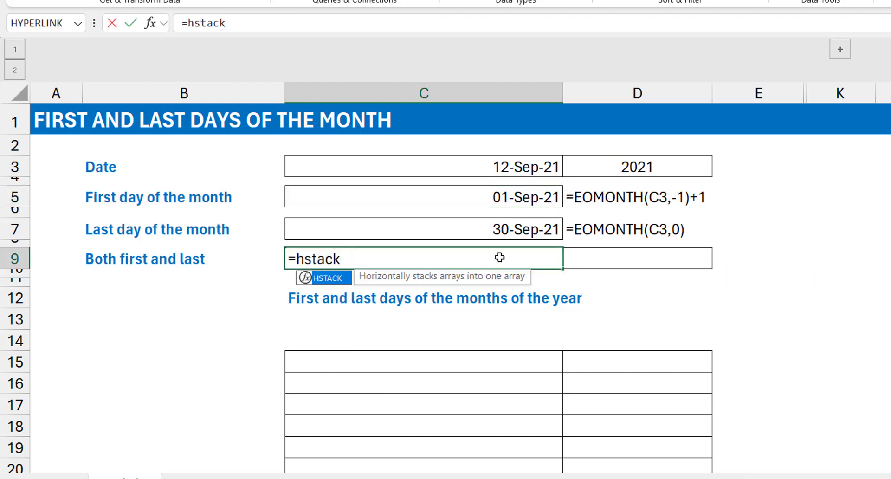
{"action": "key", "text": "Tab"}
{"action": "left_click", "coordinate": [523, 202]}
{"action": "type", "text": ","}
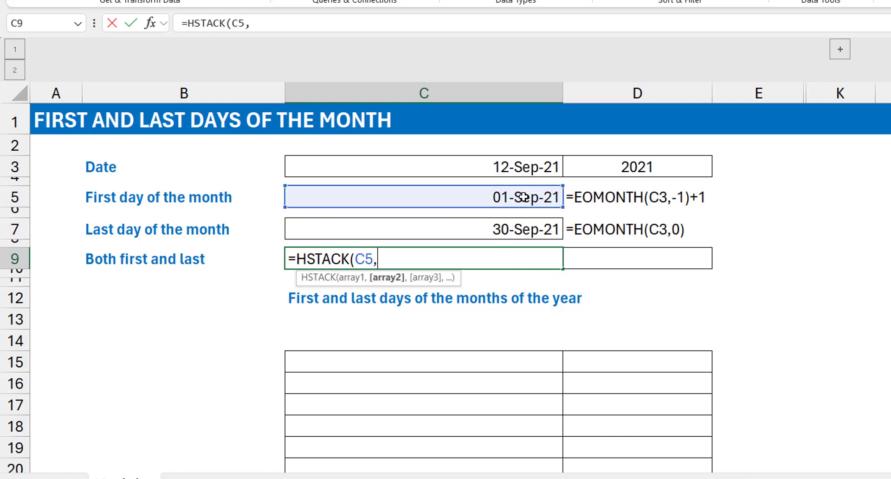
{"action": "left_click", "coordinate": [495, 228]}
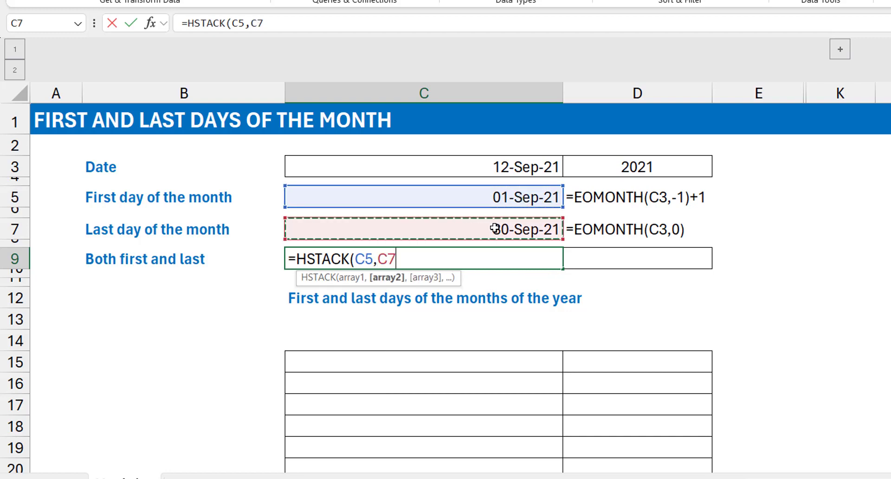
{"action": "type", "text": ")"}
{"action": "key", "text": "ctrl+Return"}
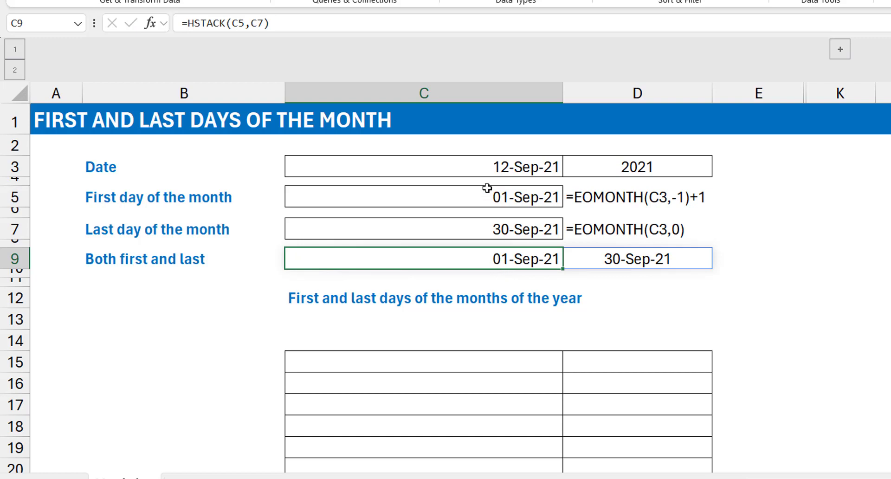
Review the references of the HSTACK formula in C9 and clear the cell.
{"action": "double_click", "coordinate": [486, 256]}
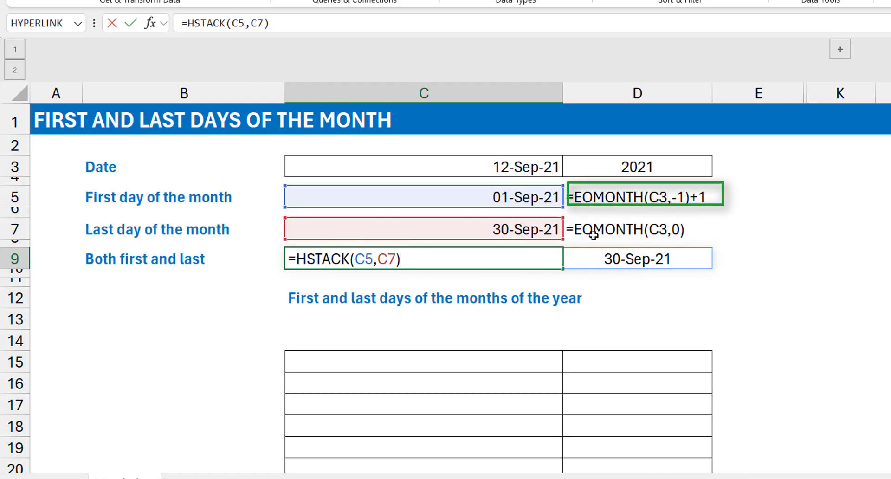
{"action": "key", "text": "ctrl+Return"}
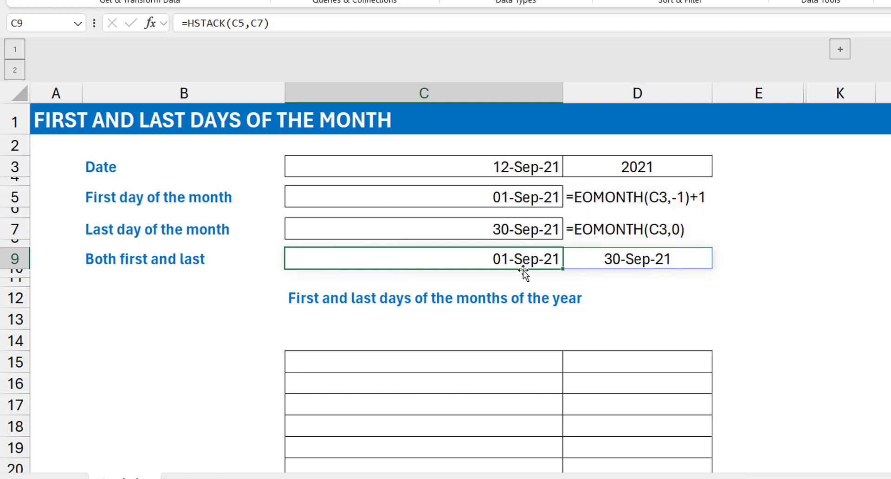
{"action": "key", "text": "Delete"}
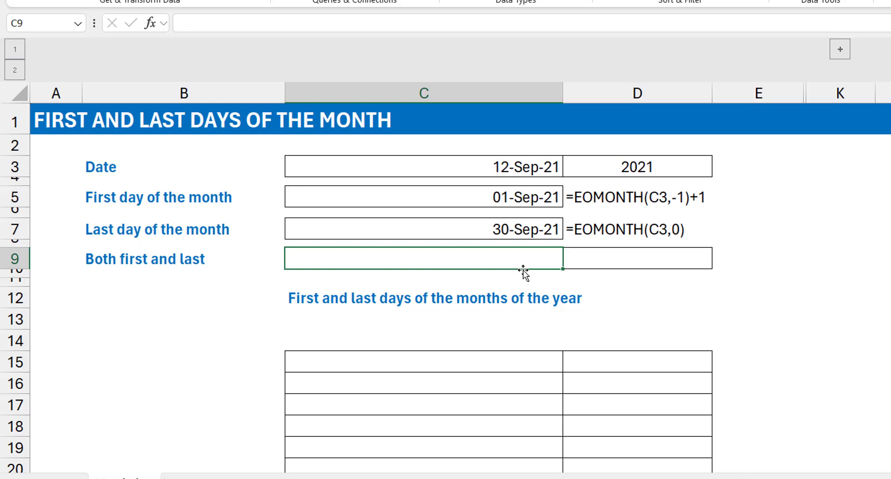
Enter the formula =EOMONTH(C3,{-1,0})+{1,0} in C9 to return both the first and last days of the month.
{"action": "type", "text": "=eom"}
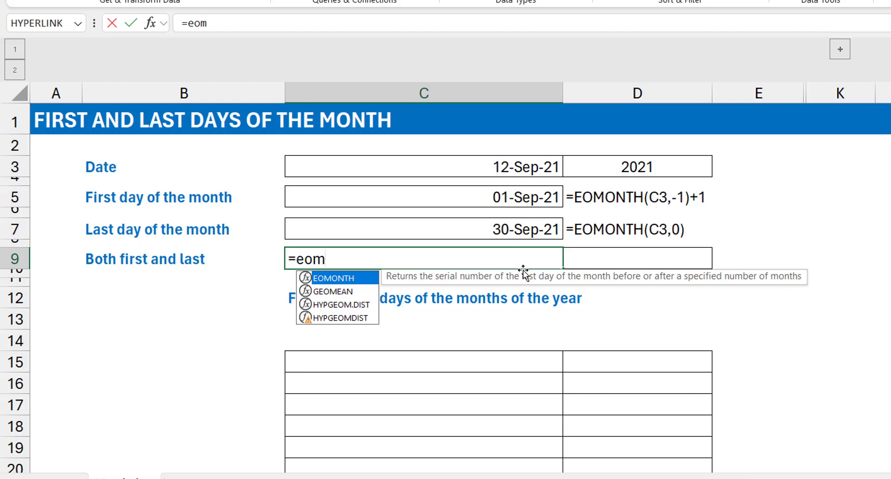
{"action": "key", "text": "Tab"}
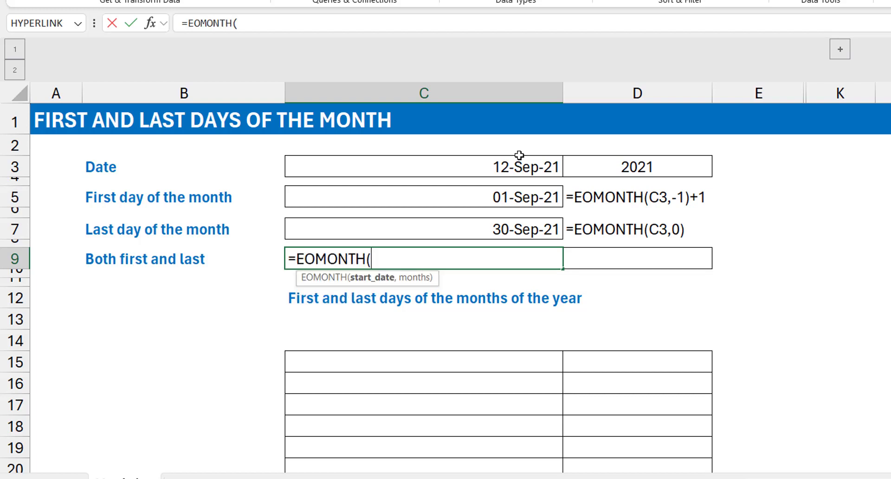
{"action": "left_click", "coordinate": [491, 167]}
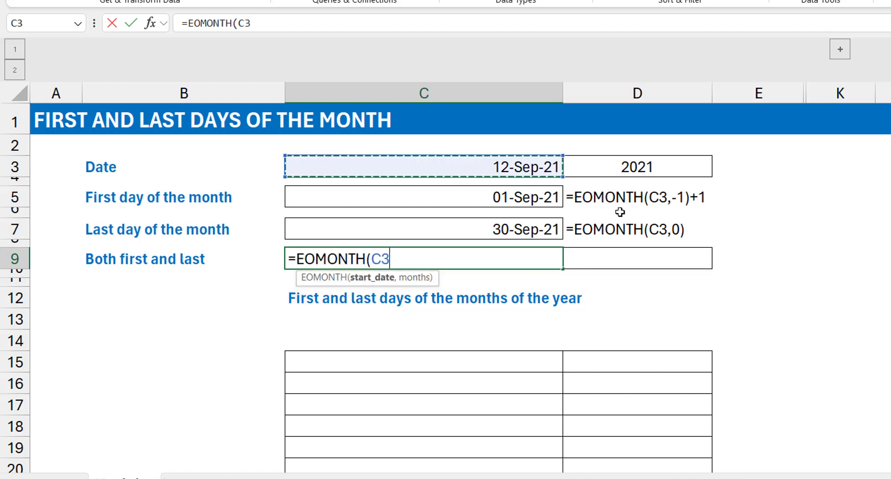
{"action": "type", "text": ","}
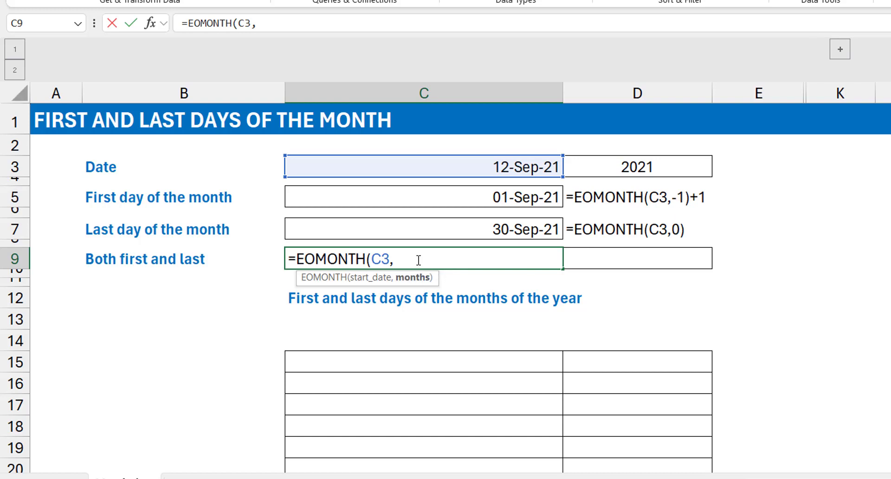
{"action": "type", "text": "{-1,0})"}
{"action": "type", "text": "+"}
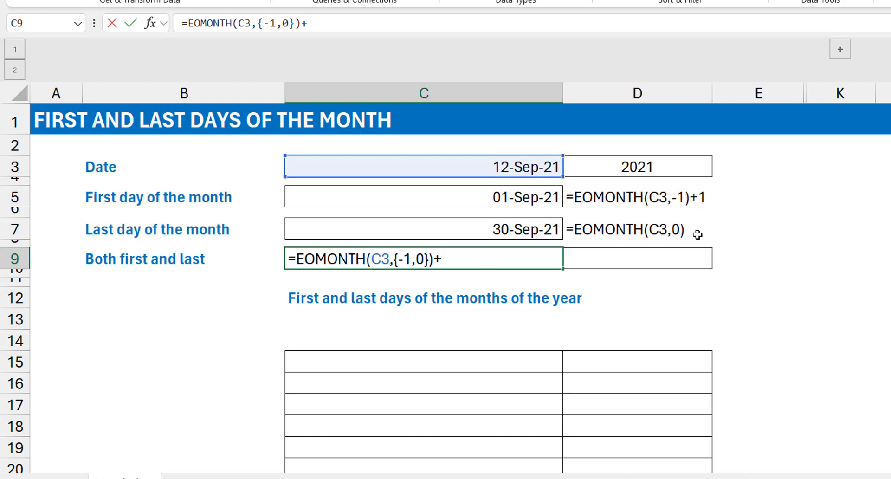
{"action": "type", "text": "{1,0}"}
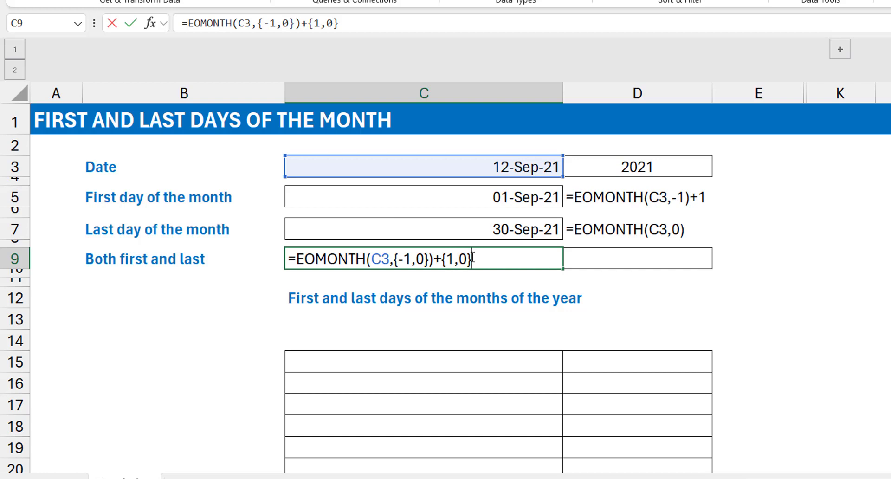
{"action": "key", "text": "ctrl+Return"}
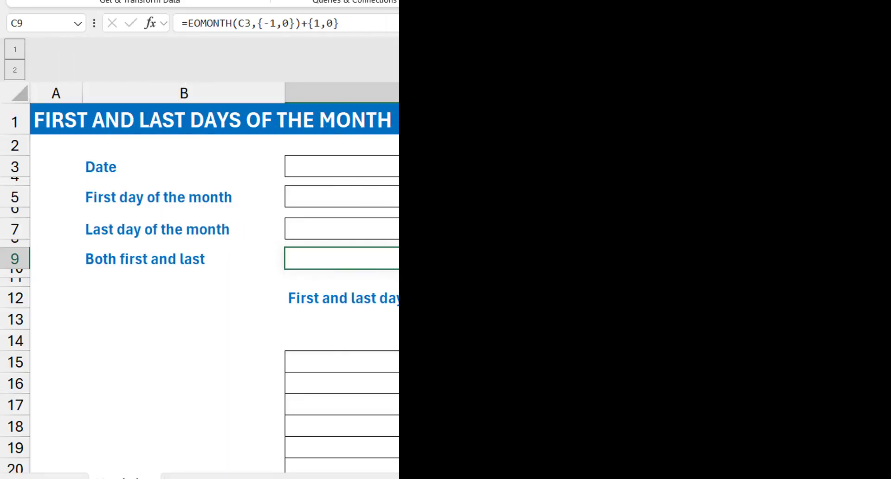
Enter the formula =EOMONTH(C3,-1+SEQUENCE(12,,0)) in C15 to list twelve consecutive month-end dates.
{"action": "left_click", "coordinate": [419, 355]}
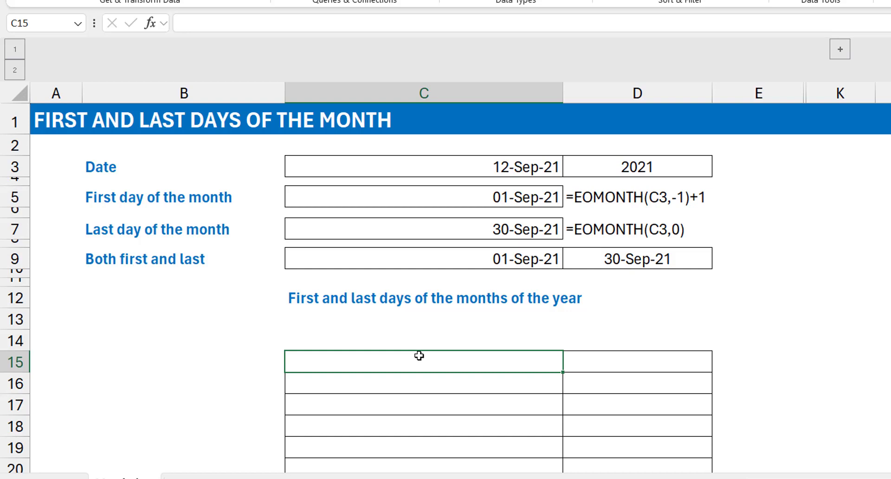
{"action": "left_click", "coordinate": [441, 169]}
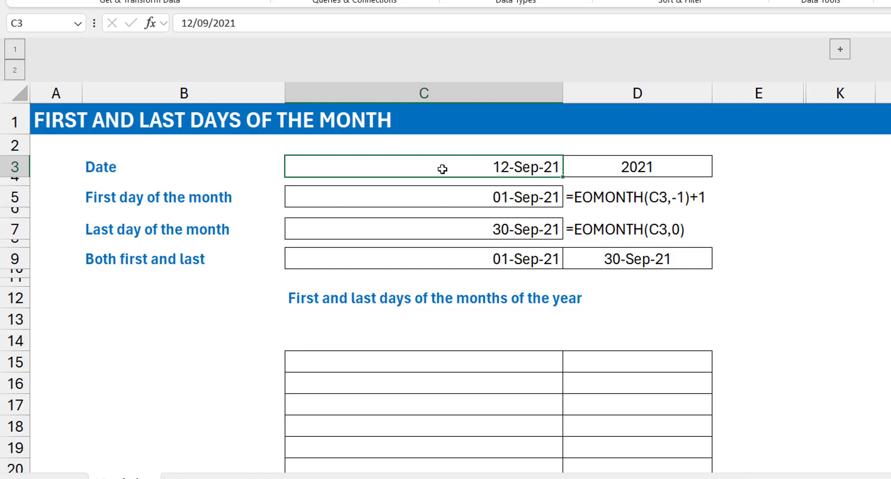
{"action": "left_click", "coordinate": [444, 364]}
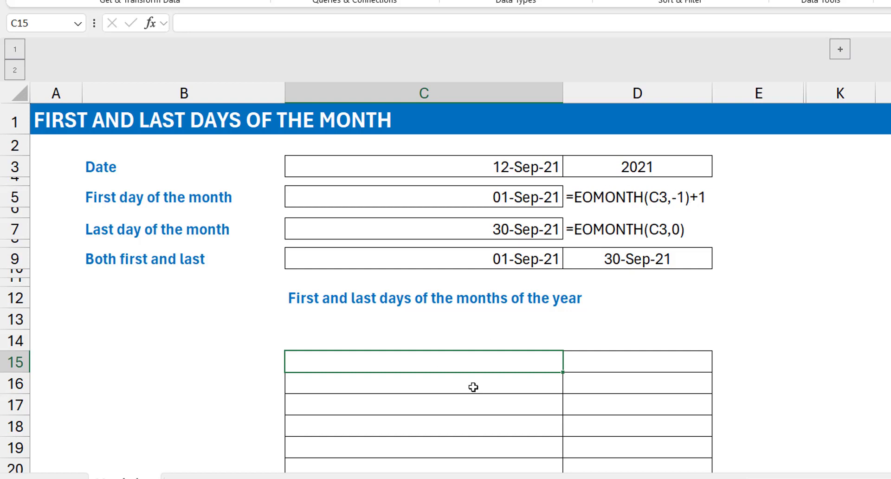
{"action": "type", "text": "=eomo"}
{"action": "key", "text": "Tab"}
{"action": "left_click", "coordinate": [431, 167]}
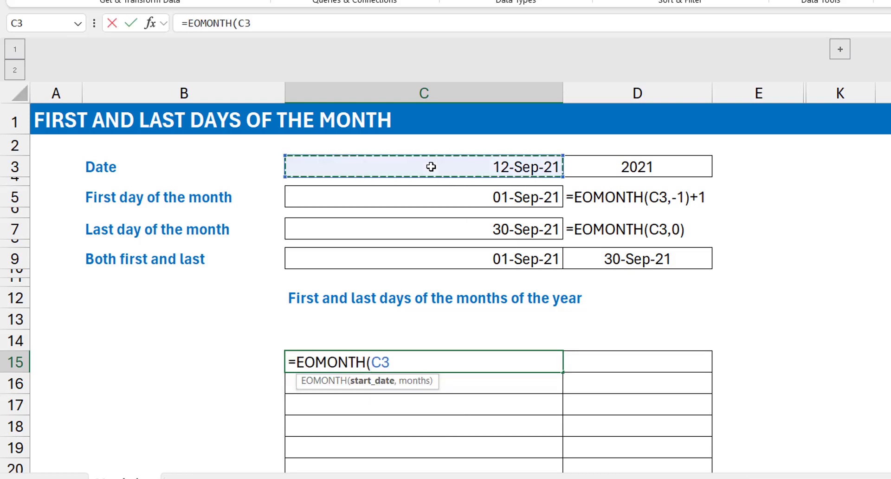
{"action": "type", "text": ","}
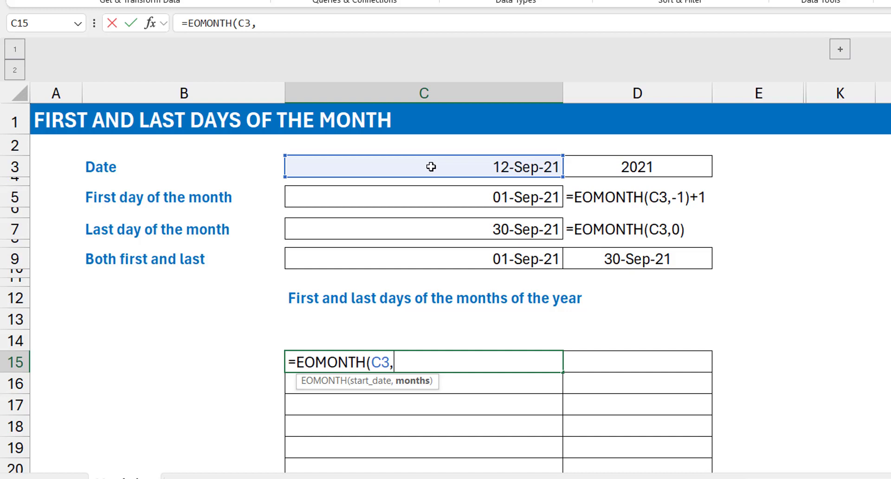
{"action": "type", "text": "-1+sequen"}
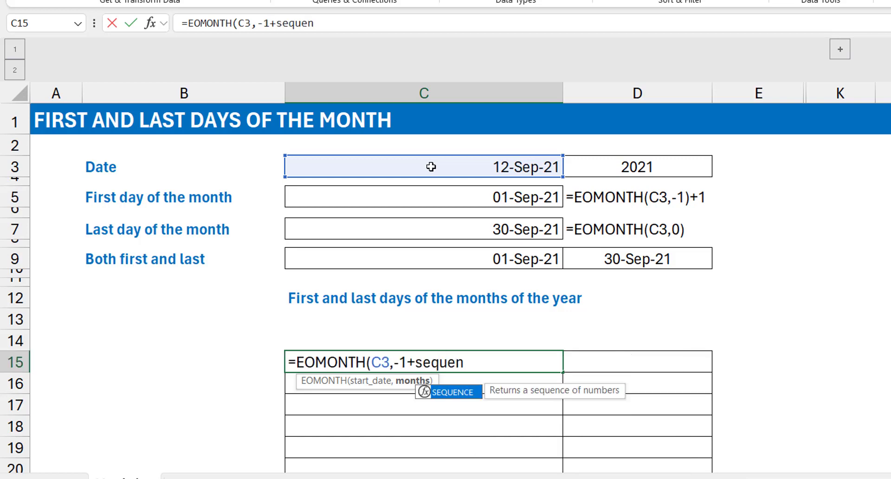
{"action": "key", "text": "Tab"}
{"action": "type", "text": "12"}
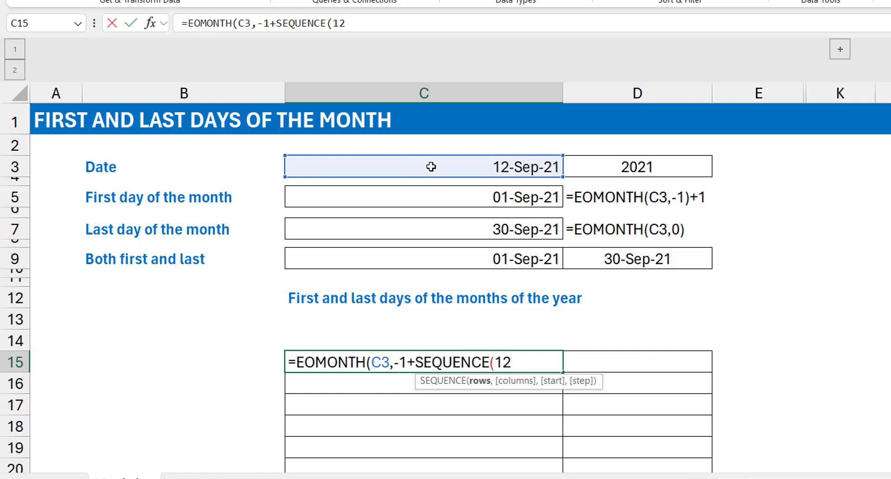
{"action": "type", "text": ")"}
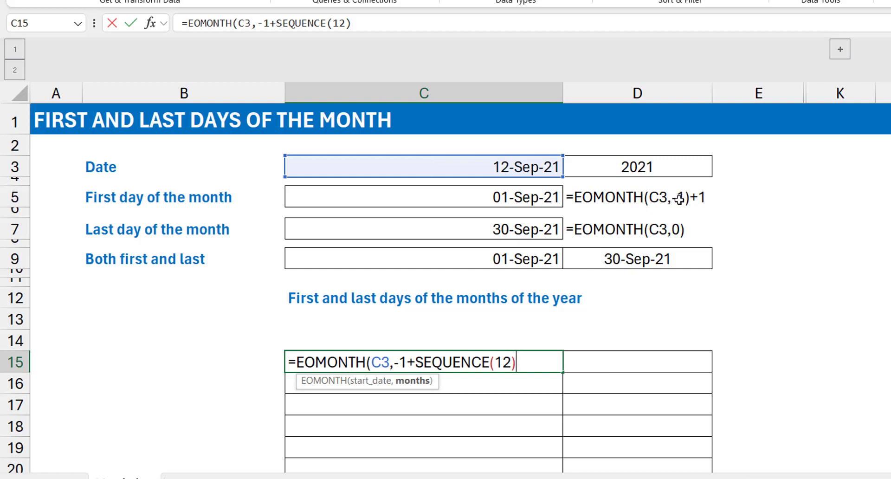
{"action": "left_click", "coordinate": [512, 363]}
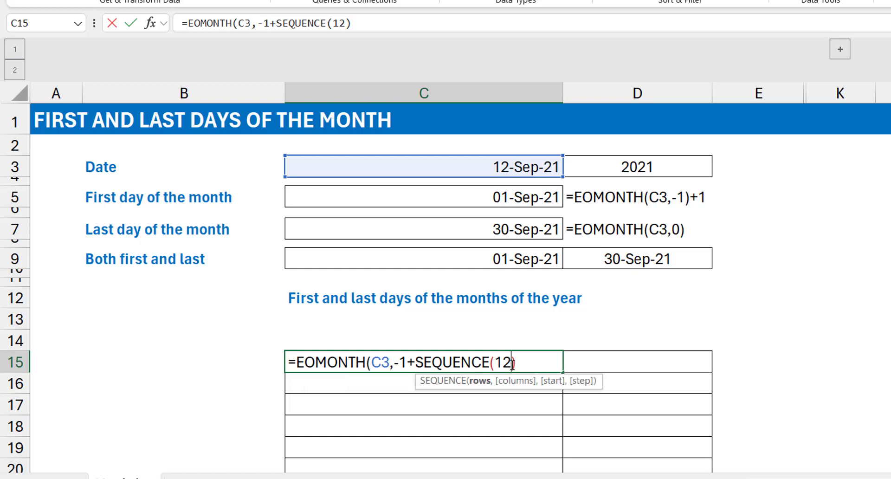
{"action": "type", "text": ",,"}
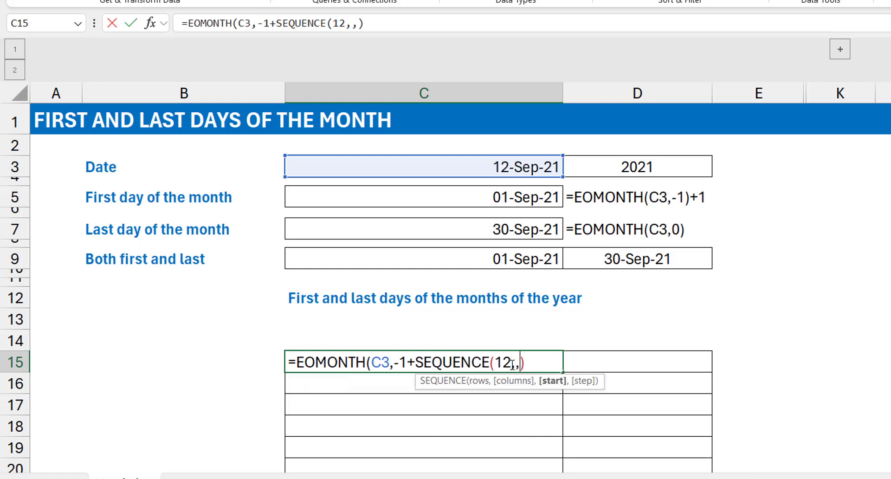
{"action": "type", "text": "0"}
{"action": "type", "text": ")"}
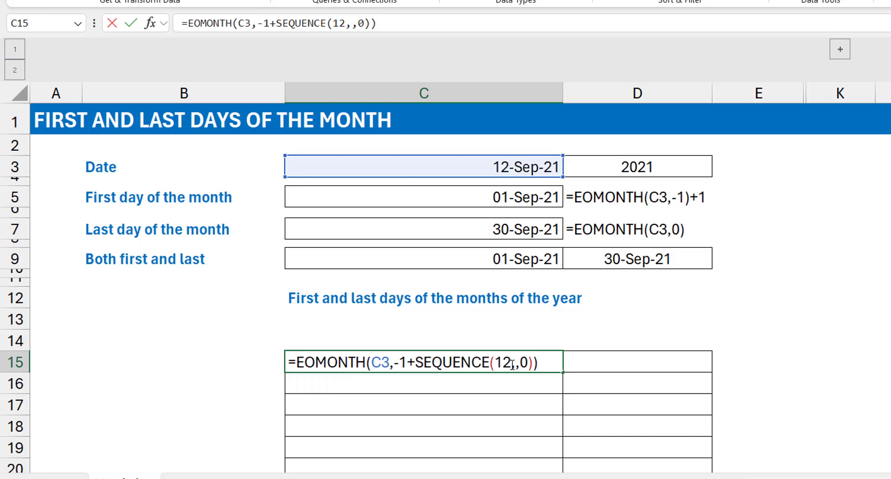
{"action": "key", "text": "ctrl+Return"}
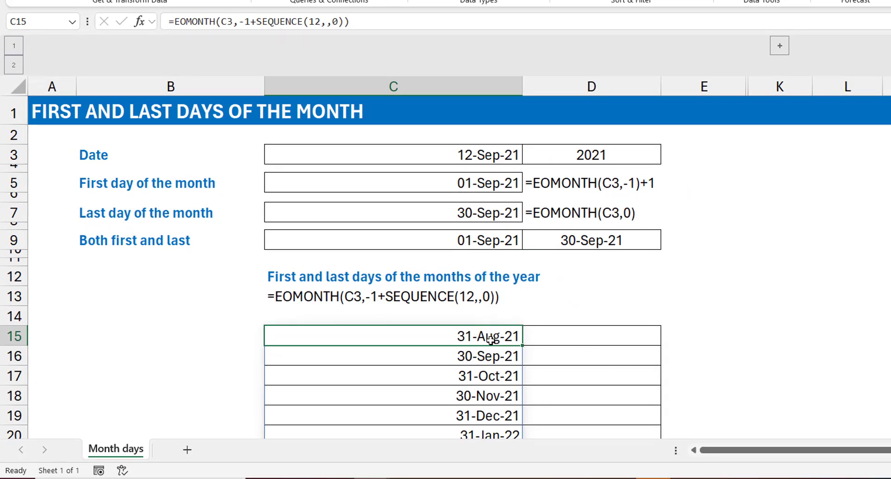
Add +1 to the end of the C15 formula to turn the dates into first days of the months.
{"action": "left_click", "coordinate": [367, 21]}
{"action": "type", "text": "+1"}
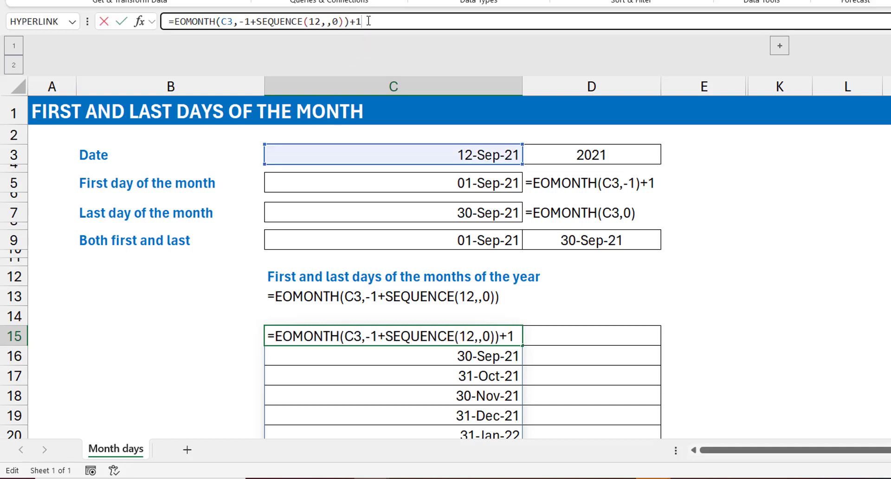
{"action": "key", "text": "Return"}
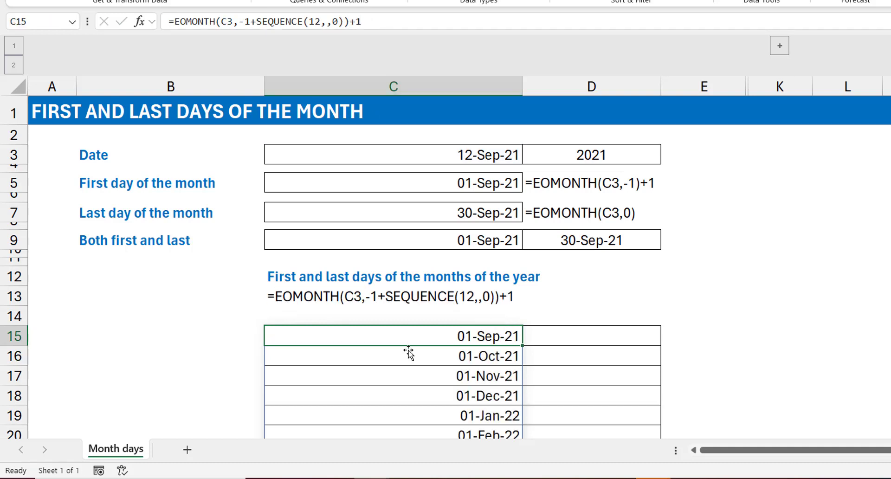
Examine the spilled first-day dates in C15:C26.
{"action": "key", "text": "Down"}
{"action": "key", "text": "Down"}
{"action": "key", "text": "Down"}
{"action": "key", "text": "Down"}
{"action": "key", "text": "Down"}
{"action": "key", "text": "Down"}
{"action": "key", "text": "Down"}
{"action": "key", "text": "Down"}
{"action": "key", "text": "Down"}
{"action": "key", "text": "Down"}
{"action": "key", "text": "Down"}
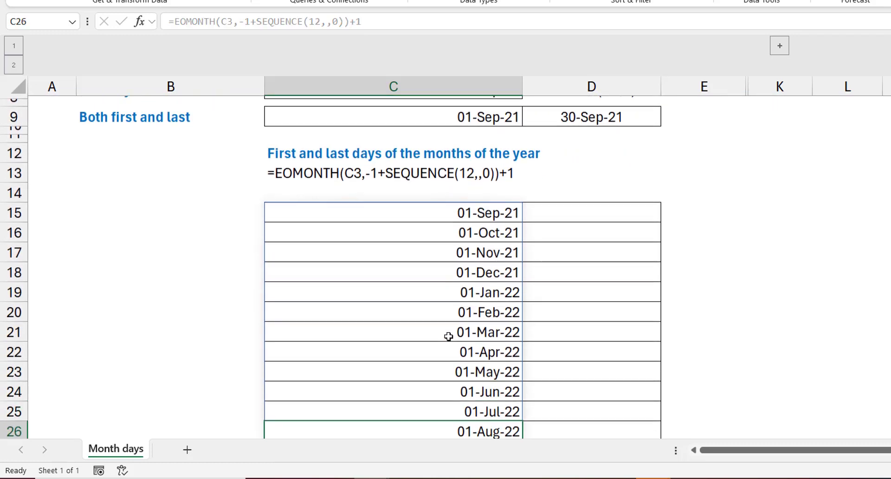
{"action": "key", "text": "Down"}
{"action": "key", "text": "Down"}
{"action": "key", "text": "Up"}
{"action": "key", "text": "Up"}
{"action": "key", "text": "Up"}
{"action": "key", "text": "ctrl+Up"}
{"action": "key", "text": "Up"}
{"action": "key", "text": "Up"}
{"action": "key", "text": "Up"}
{"action": "key", "text": "Down"}
{"action": "key", "text": "Down"}
{"action": "key", "text": "Down"}
Enter the formula =EOMONTH(C3,SEQUENCE(12,,0)) in D15 to list the last days of twelve months.
{"action": "key", "text": "Right"}
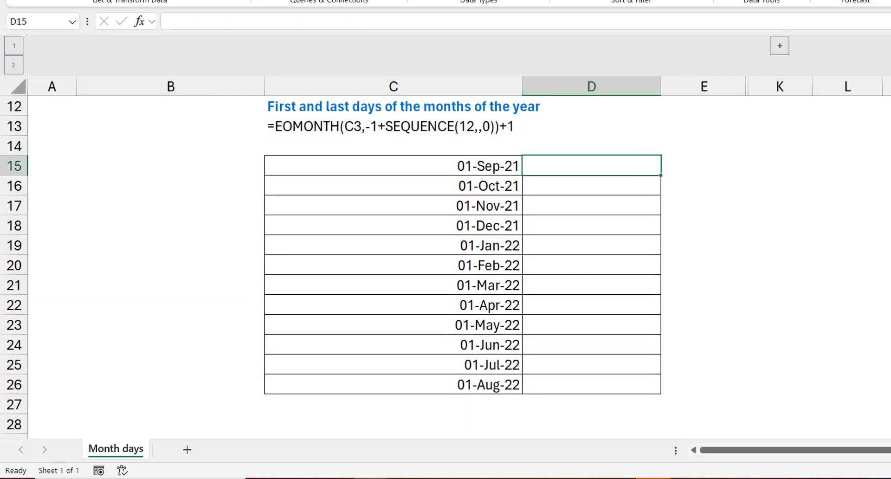
{"action": "scroll", "coordinate": [448, 336], "scroll_direction": "up", "scroll_amount": 1}
{"action": "scroll", "coordinate": [332, 268], "scroll_direction": "up", "scroll_amount": 2}
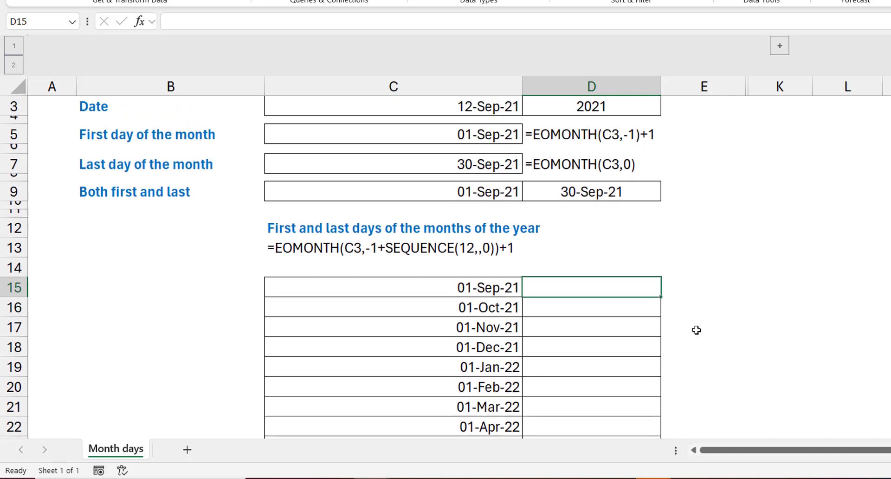
{"action": "type", "text": "=eomon"}
{"action": "key", "text": "Tab"}
{"action": "left_click", "coordinate": [434, 108]}
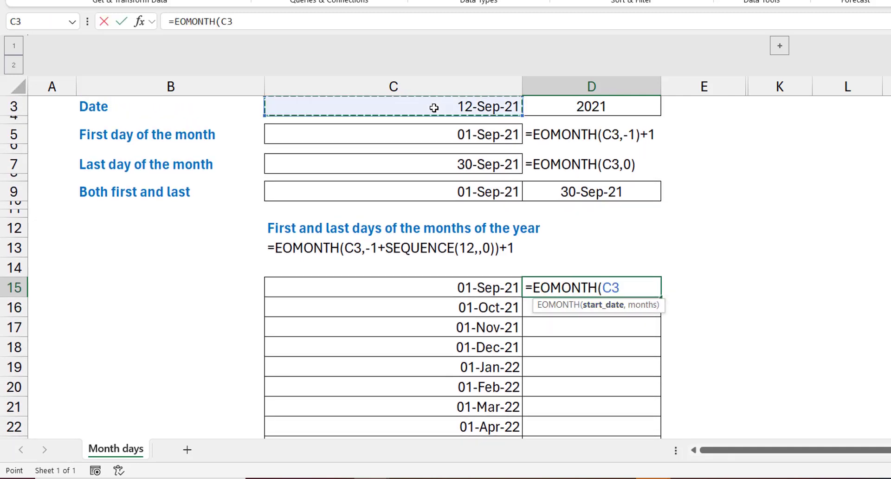
{"action": "type", "text": ","}
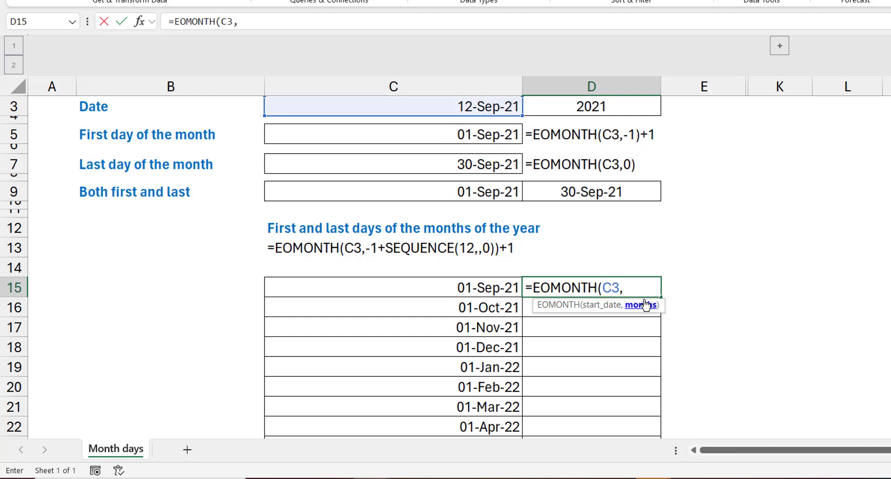
{"action": "type", "text": "sequ"}
{"action": "key", "text": "Tab"}
{"action": "type", "text": "12,,0)"}
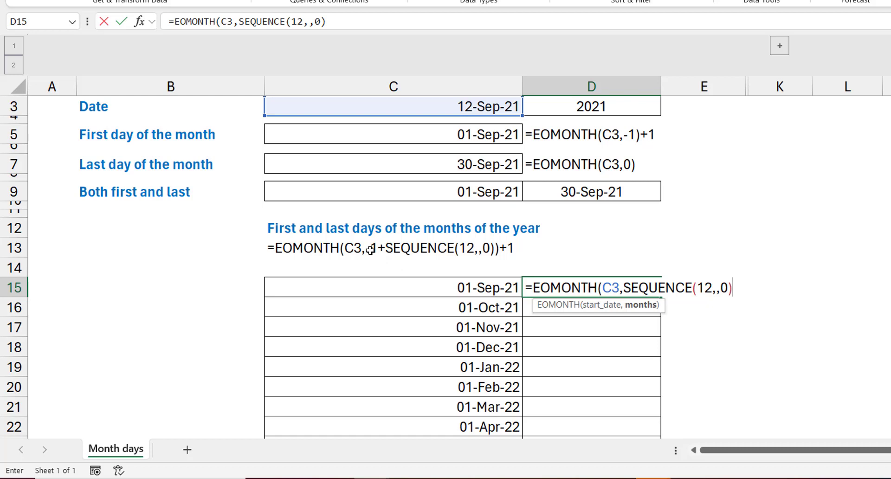
{"action": "type", "text": ")"}
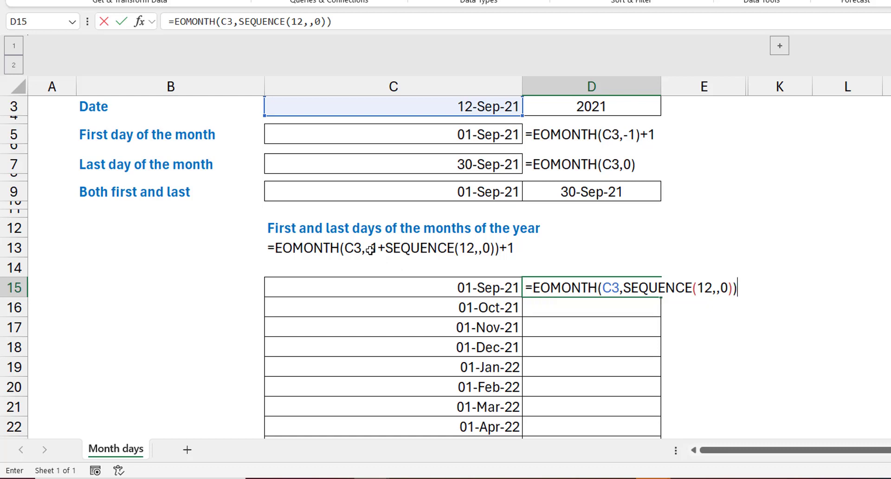
{"action": "key", "text": "Return"}
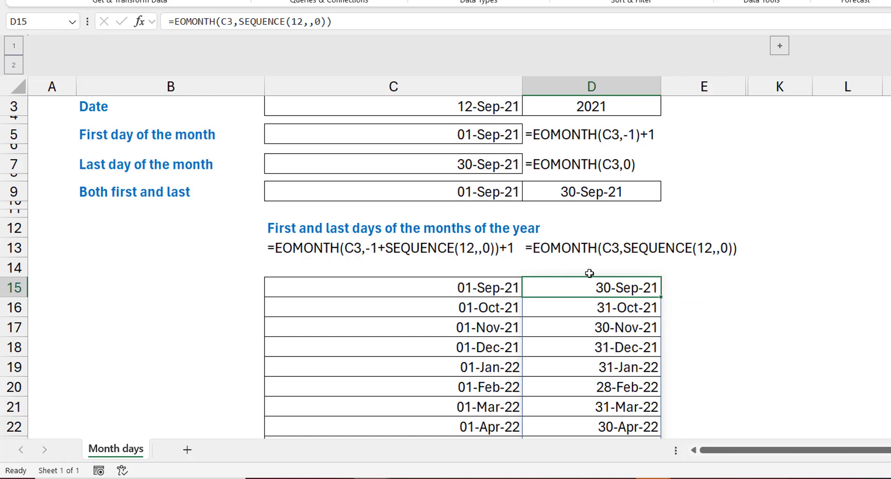
Examine the spilled last-day dates in D15:D26 alongside the first-day dates.
{"action": "left_click", "coordinate": [624, 307]}
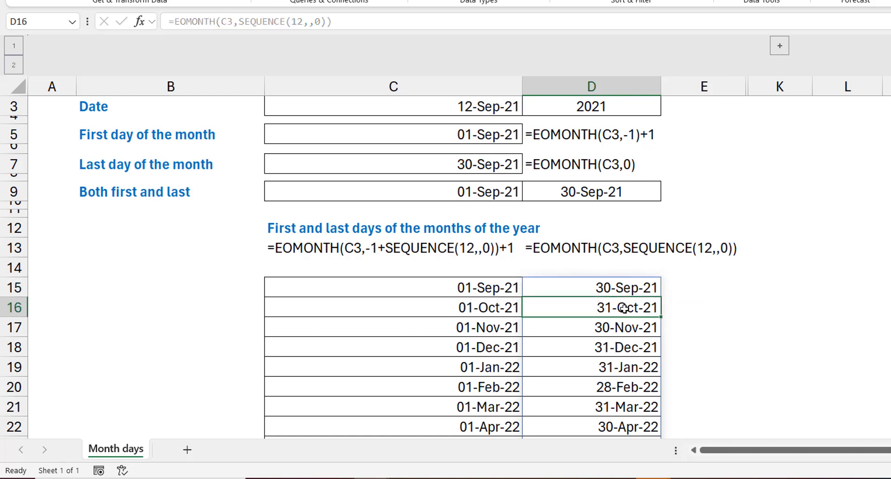
{"action": "key", "text": "Down"}
{"action": "key", "text": "Down"}
{"action": "key", "text": "Down"}
{"action": "key", "text": "Down"}
{"action": "key", "text": "Down"}
{"action": "key", "text": "Up"}
{"action": "key", "text": "Down"}
{"action": "key", "text": "Down"}
{"action": "key", "text": "Down"}
{"action": "key", "text": "Down"}
{"action": "key", "text": "Down"}
{"action": "key", "text": "Down"}
{"action": "key", "text": "Down"}
{"action": "key", "text": "Up"}
{"action": "key", "text": "ctrl+Up"}
{"action": "key", "text": "Left"}
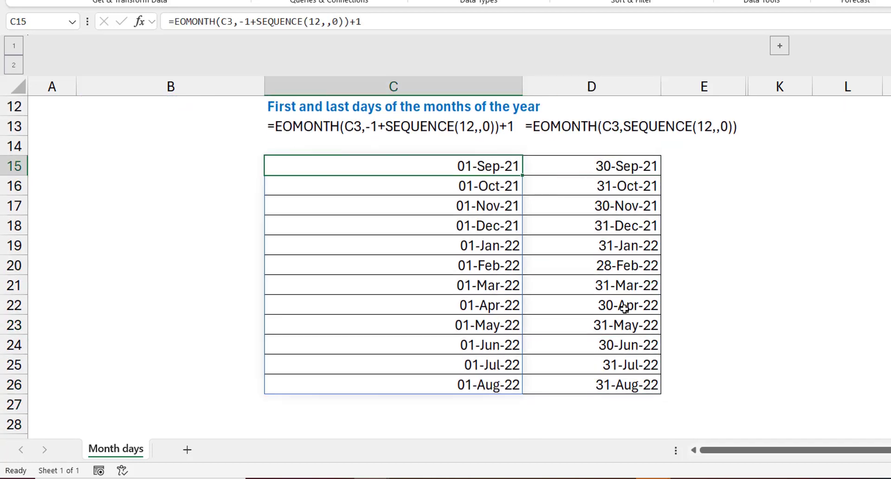
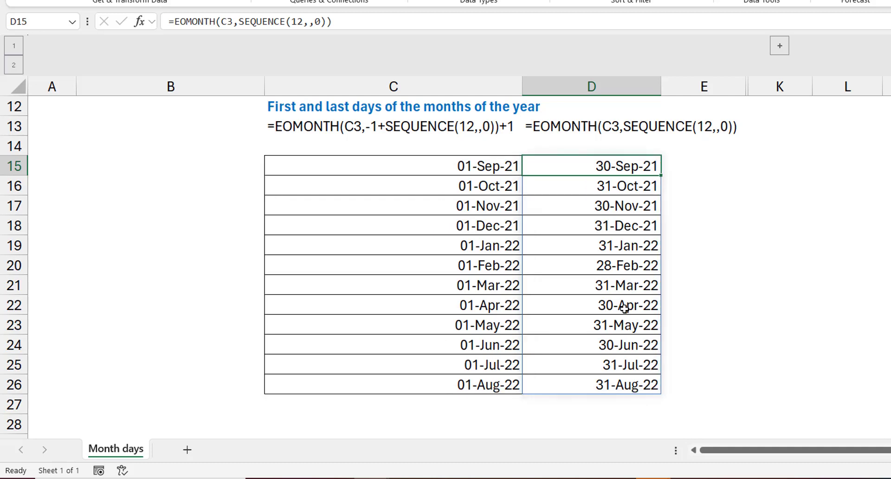
Replace the C15 formula with =EOMONTH(C3,{-1,0}+SEQUENCE(12,,0))+{1,0} to return both first and last days of twelve months.
{"action": "key", "text": "Left"}
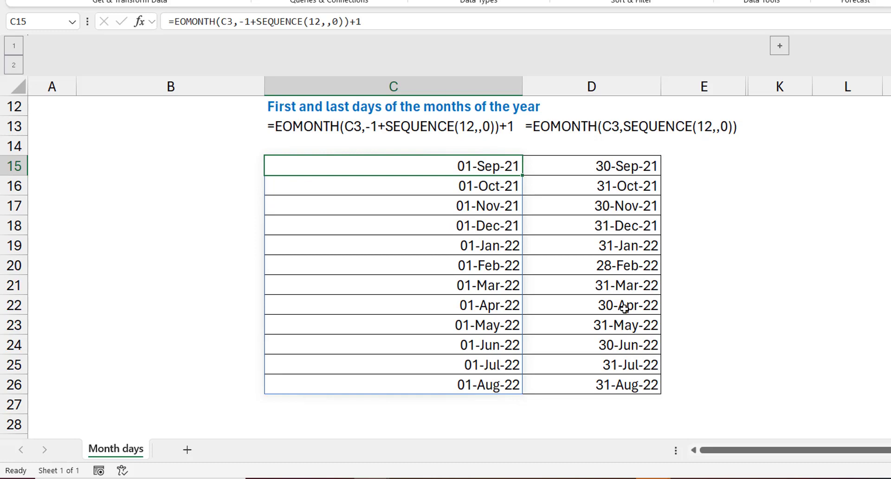
{"action": "type", "text": "=eomo"}
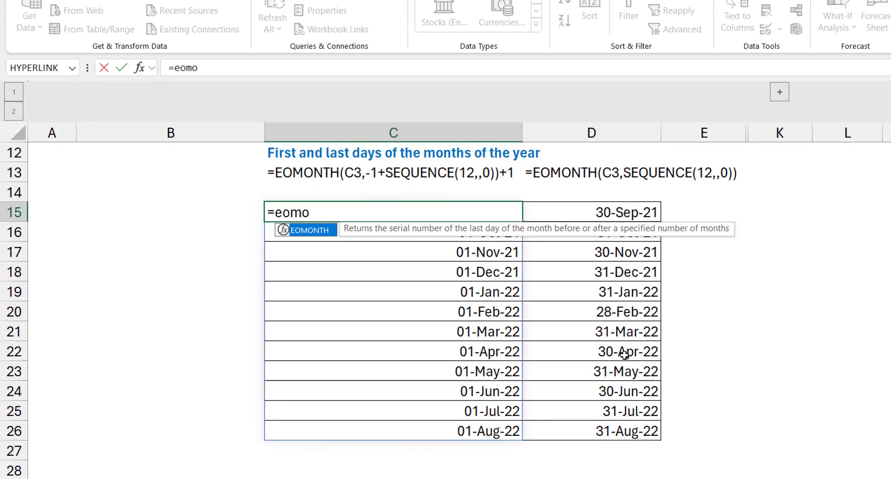
{"action": "type", "text": "nth"}
{"action": "key", "text": "Tab"}
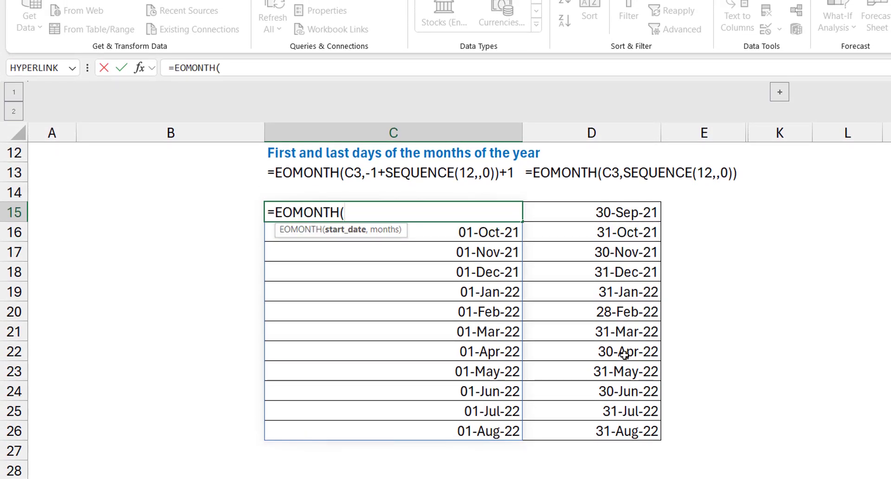
{"action": "type", "text": "c3,"}
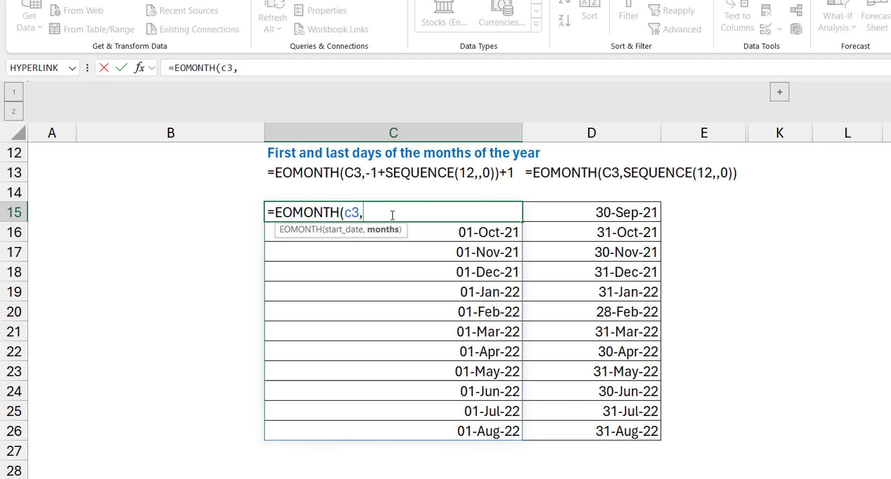
{"action": "type", "text": "{-1,0}+sequ"}
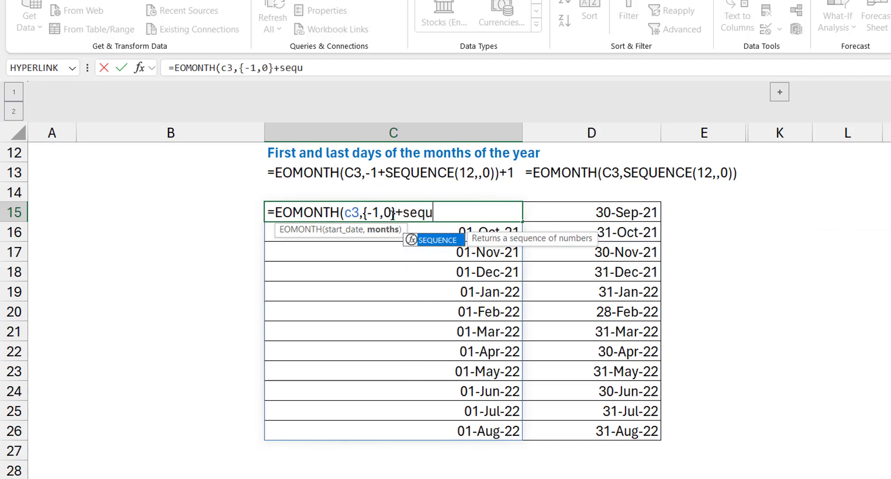
{"action": "key", "text": "Tab"}
{"action": "type", "text": "12)"}
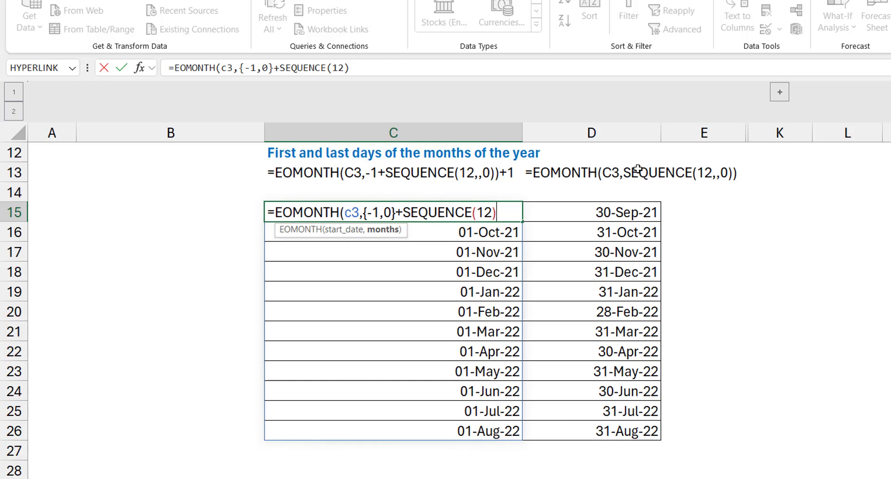
{"action": "left_click", "coordinate": [494, 213]}
{"action": "type", "text": ",,0"}
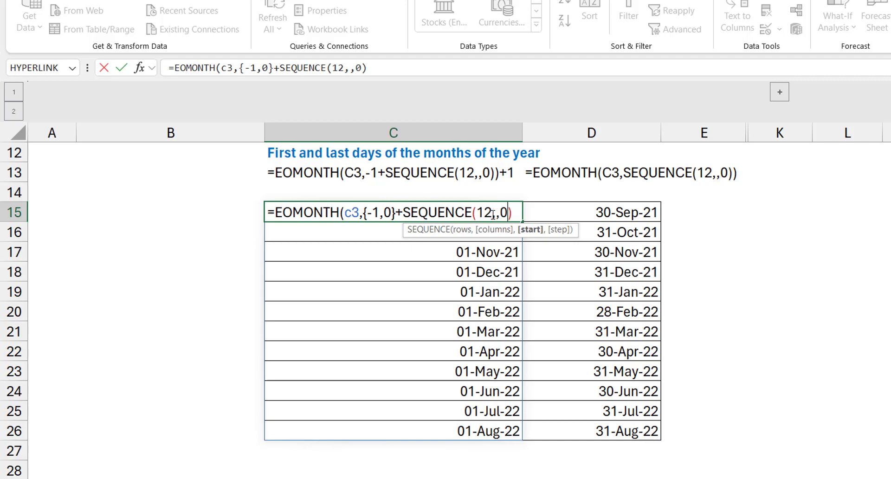
{"action": "left_click", "coordinate": [519, 213]}
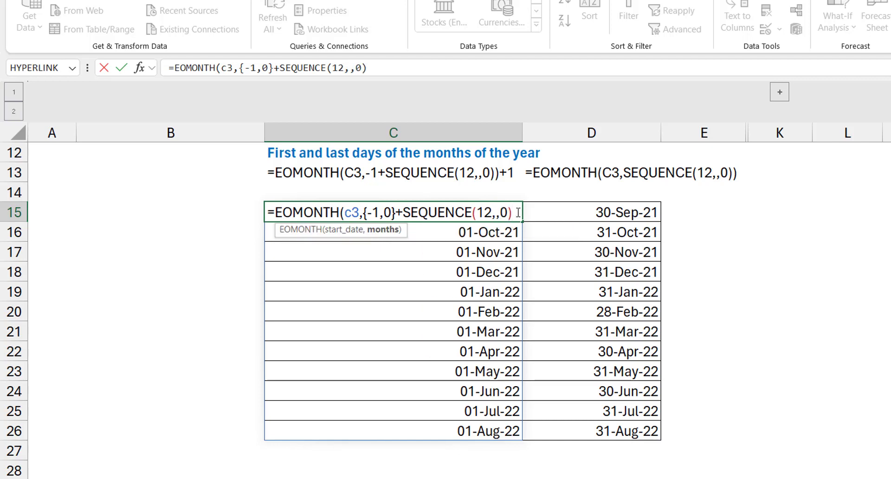
{"action": "type", "text": ")+"}
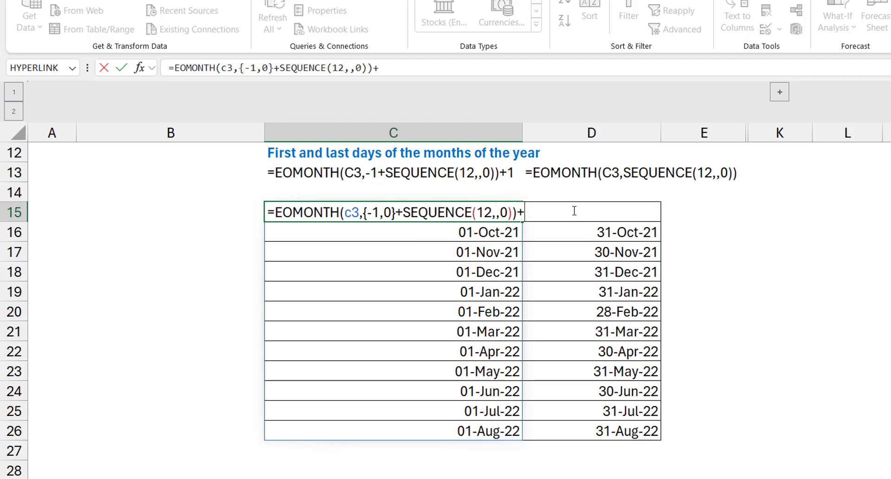
{"action": "type", "text": "{1,0}"}
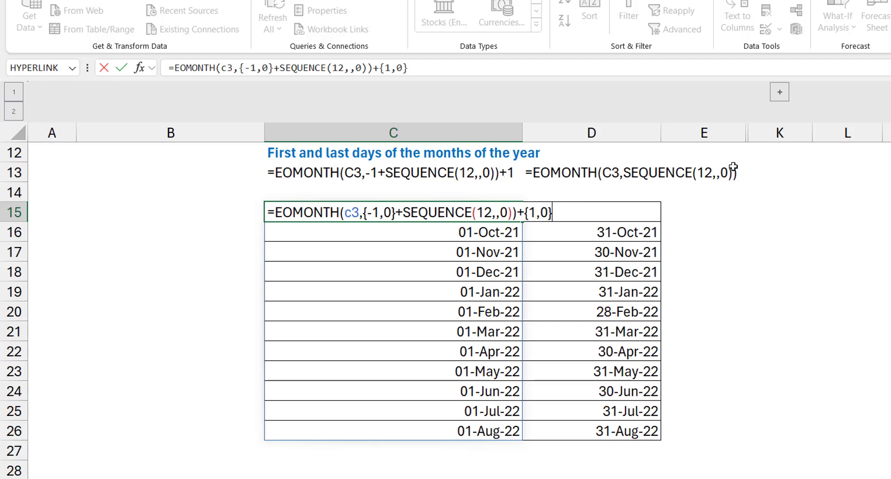
{"action": "key", "text": "ctrl+Return"}
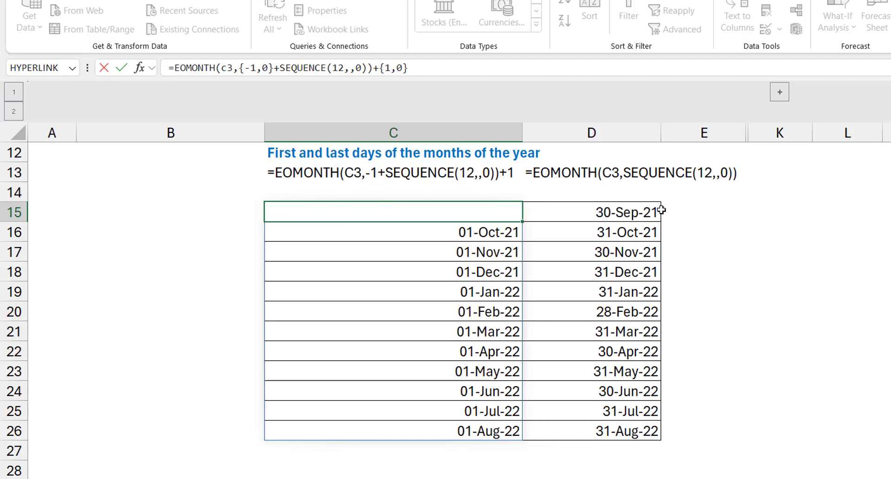
Delete the separate last-day formula in D15 to clear the spill range, and apply the day-month-year date format to C15.
{"action": "left_click", "coordinate": [661, 211]}
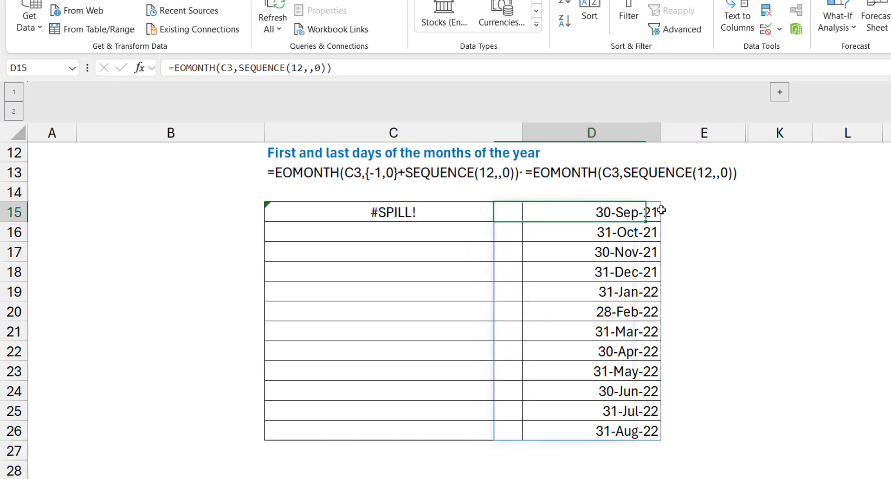
{"action": "key", "text": "Delete"}
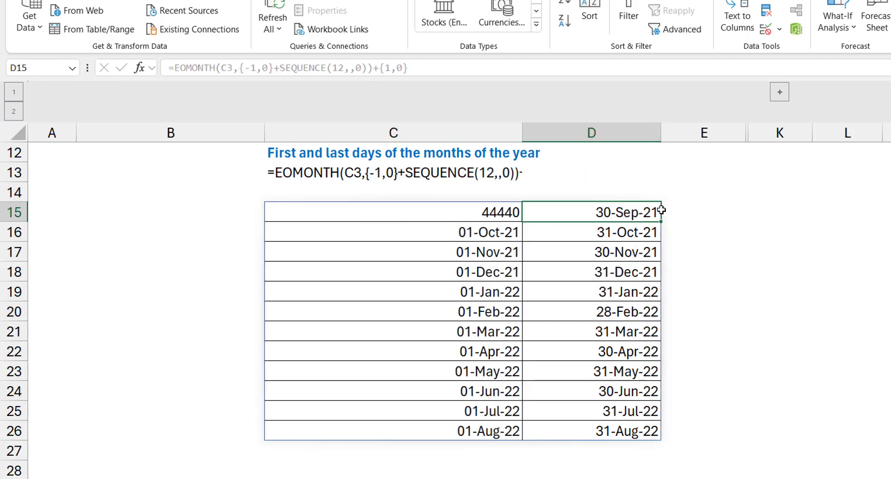
{"action": "key", "text": "Left"}
{"action": "key", "text": "ctrl+shift+numbersign"}
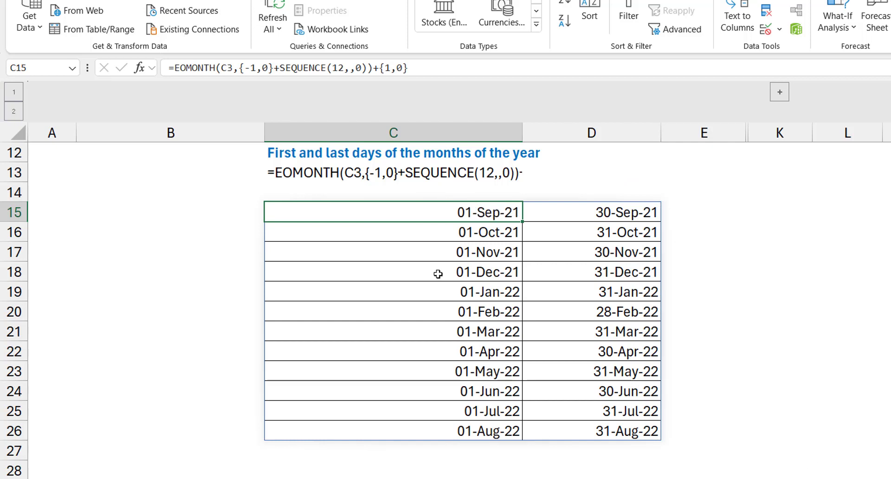
{"action": "double_click", "coordinate": [436, 211]}
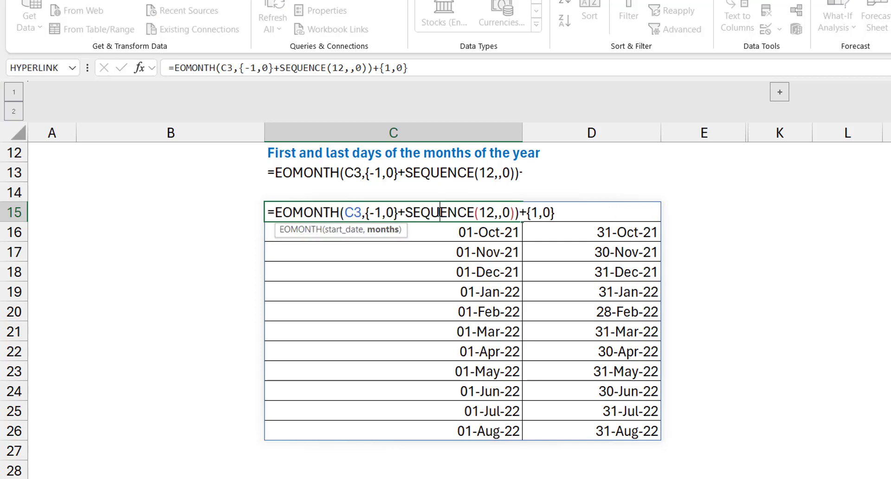
{"action": "key", "text": "Escape"}
{"action": "left_click", "coordinate": [613, 212]}
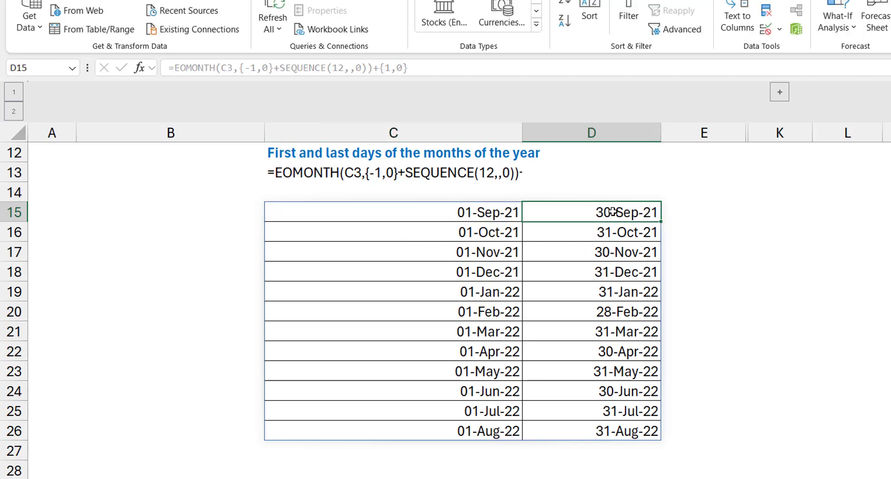
Change the date in C3 to 11-jan-2023 and check the first and last days spilled from C15.
{"action": "scroll", "coordinate": [446, 302], "scroll_direction": "up", "scroll_amount": 3}
{"action": "scroll", "coordinate": [441, 211], "scroll_direction": "up", "scroll_amount": 1}
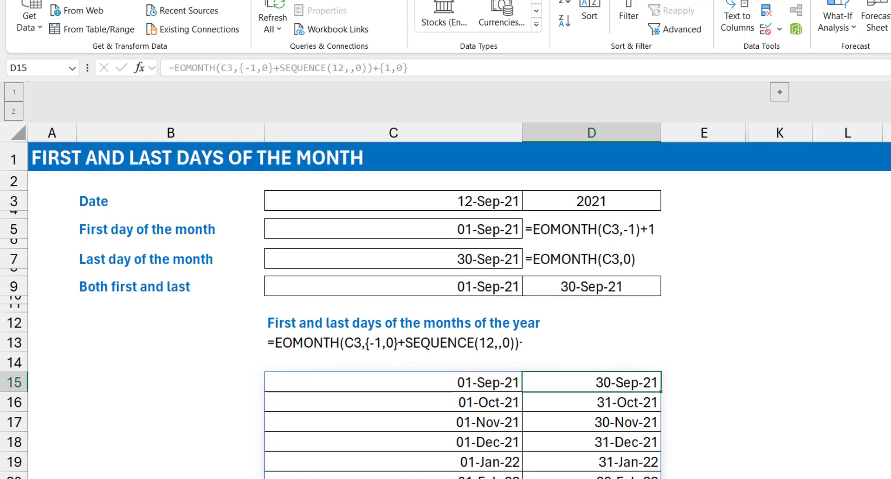
{"action": "left_click", "coordinate": [433, 203]}
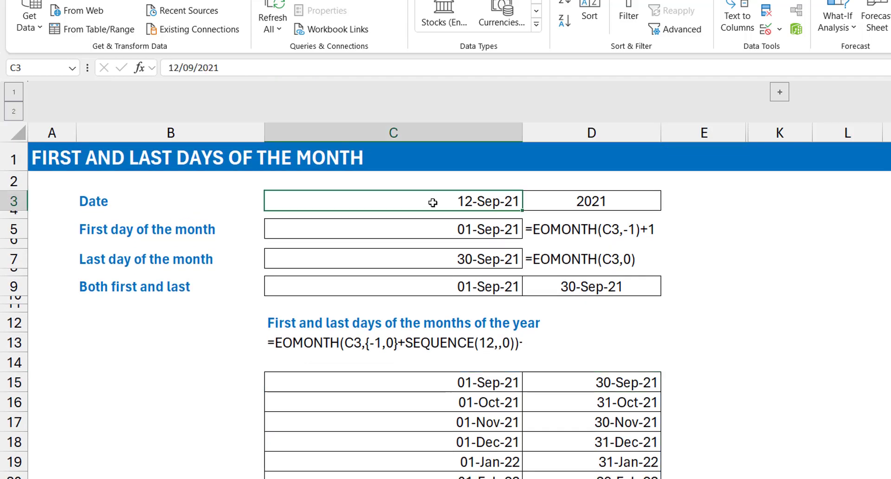
{"action": "type", "text": "11-jan-2023"}
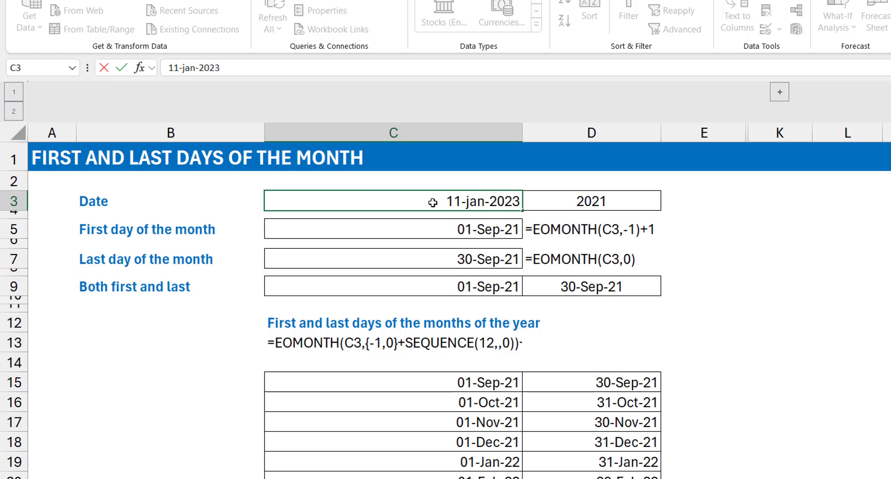
{"action": "key", "text": "Return"}
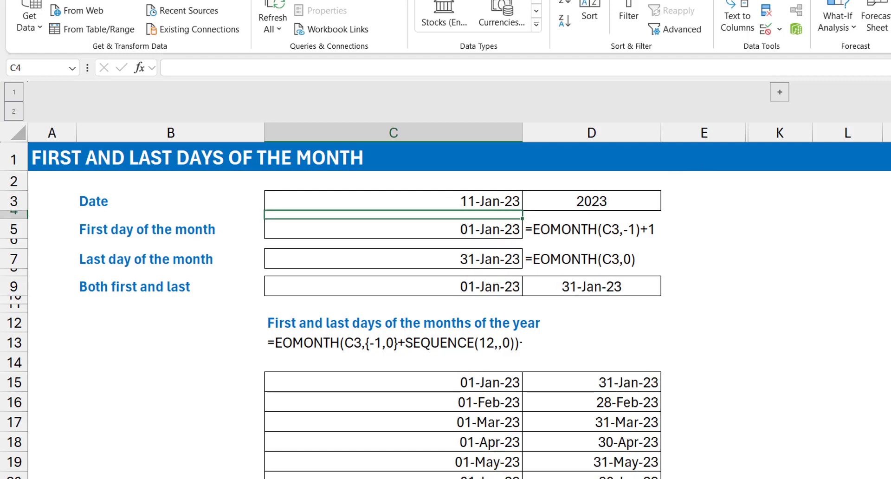
{"action": "scroll", "coordinate": [445, 309], "scroll_direction": "down", "scroll_amount": 4}
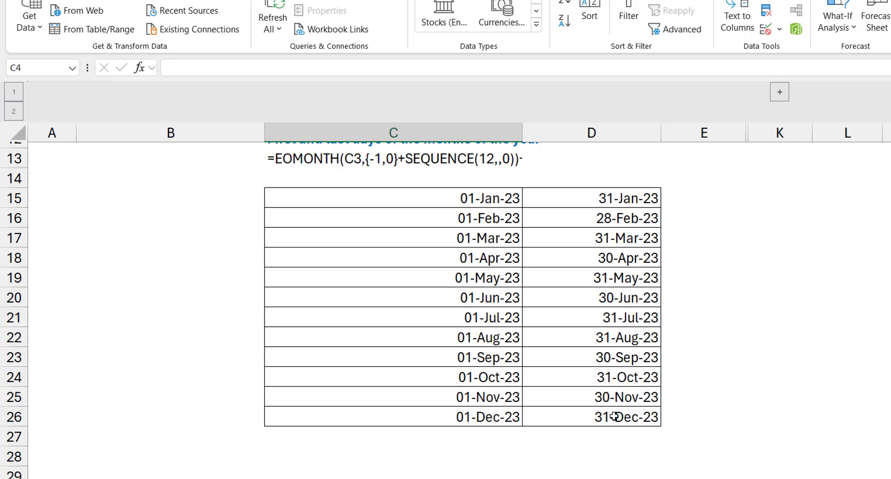
{"action": "left_click", "coordinate": [428, 201]}
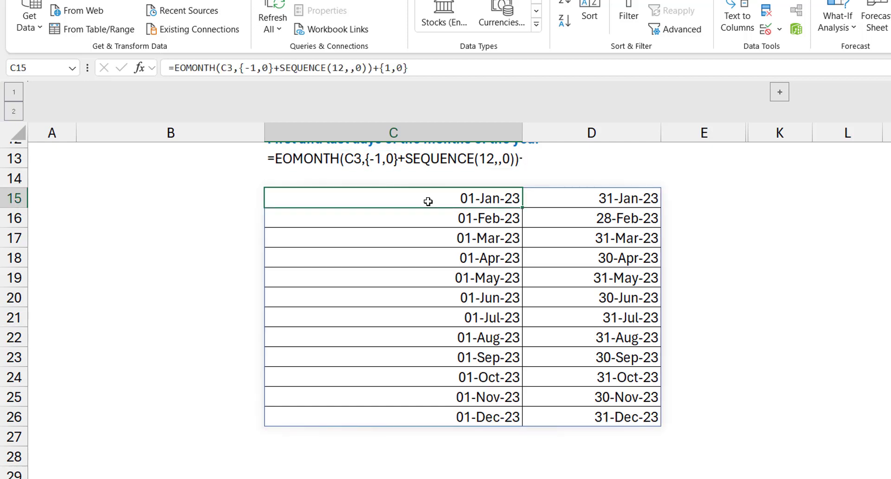